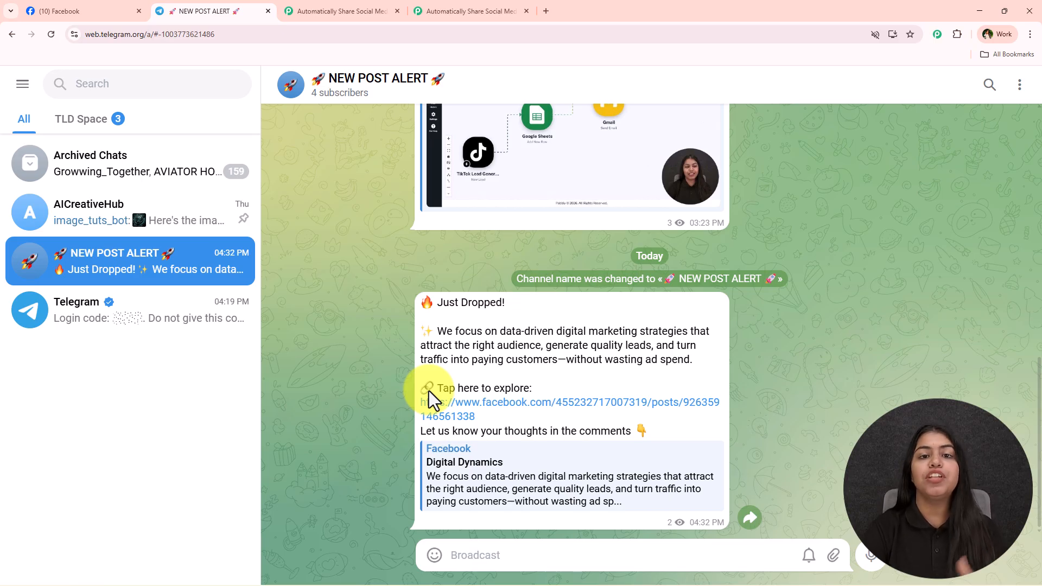
# Publish a post on the Digital Dynamics Facebook page: "✨ AI is not the future, it’s the present. And those who learn it today will lead tomorrow. 🚀🤖"
pyautogui.click(87, 11)
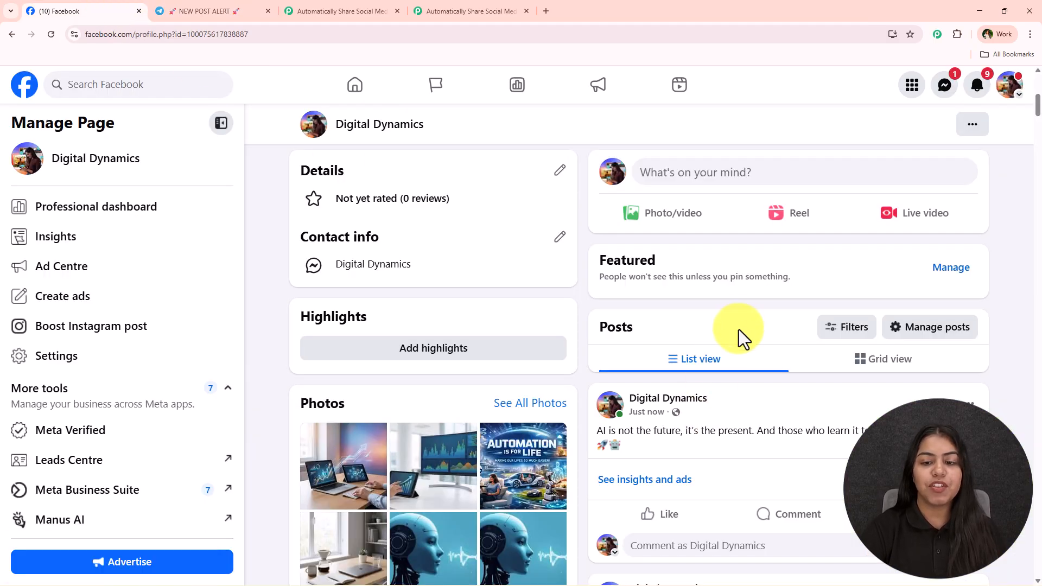
pyautogui.click(700, 174)
pyautogui.write('✨ AI is not the future, it’s the present. And those who learn it today will lead tomorrow. 🚀 🤖')
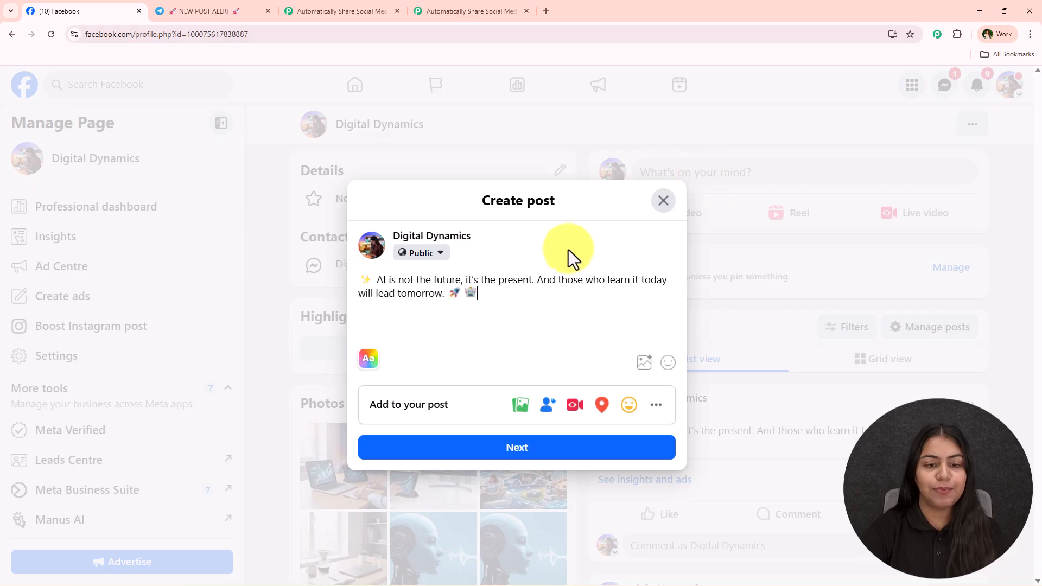
pyautogui.click(513, 448)
pyautogui.click(516, 490)
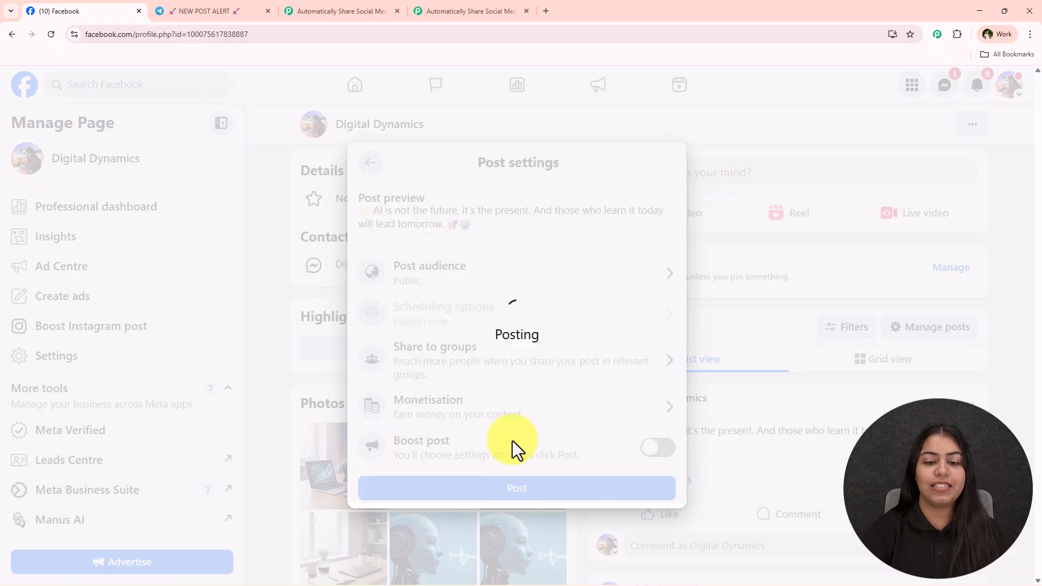
pyautogui.click(516, 473)
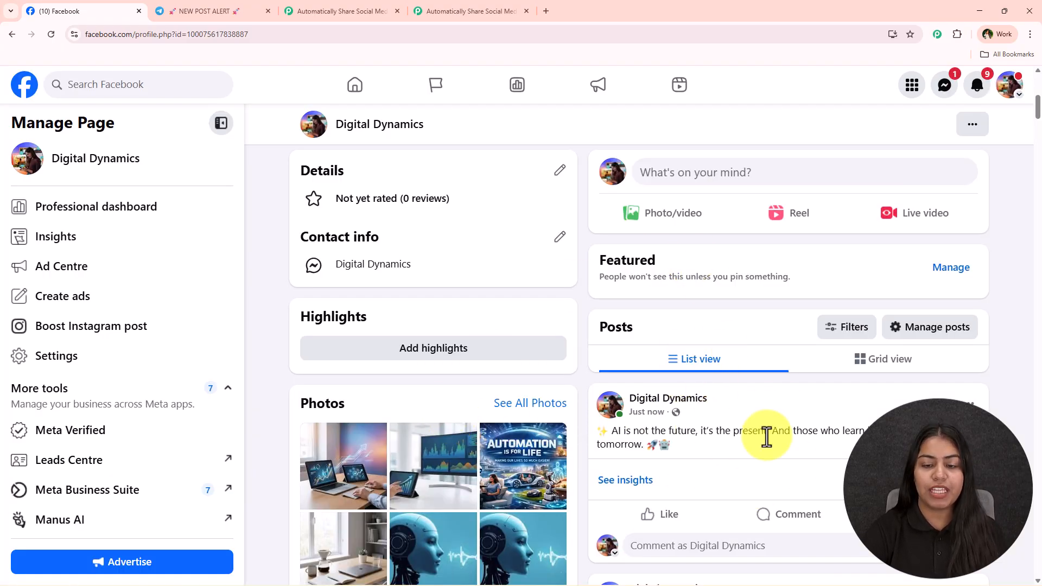
# Switch to Telegram, examine the newest alert in the NEW POST ALERT channel and view the Facebook post it links to
pyautogui.hotkey('ctrl', 'Tab')
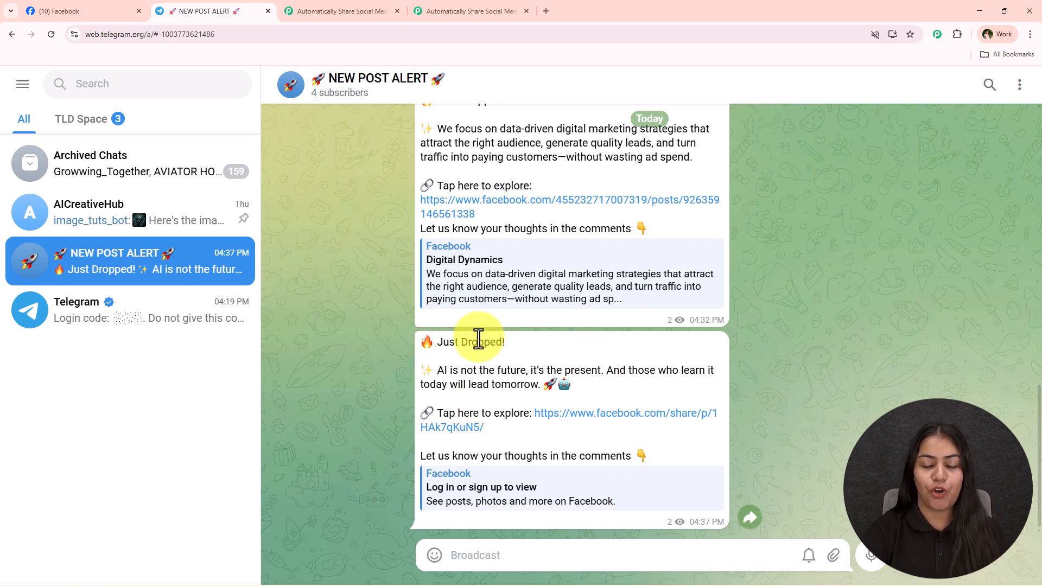
pyautogui.moveTo(575, 385); pyautogui.dragTo(396, 367)
pyautogui.click(396, 367)
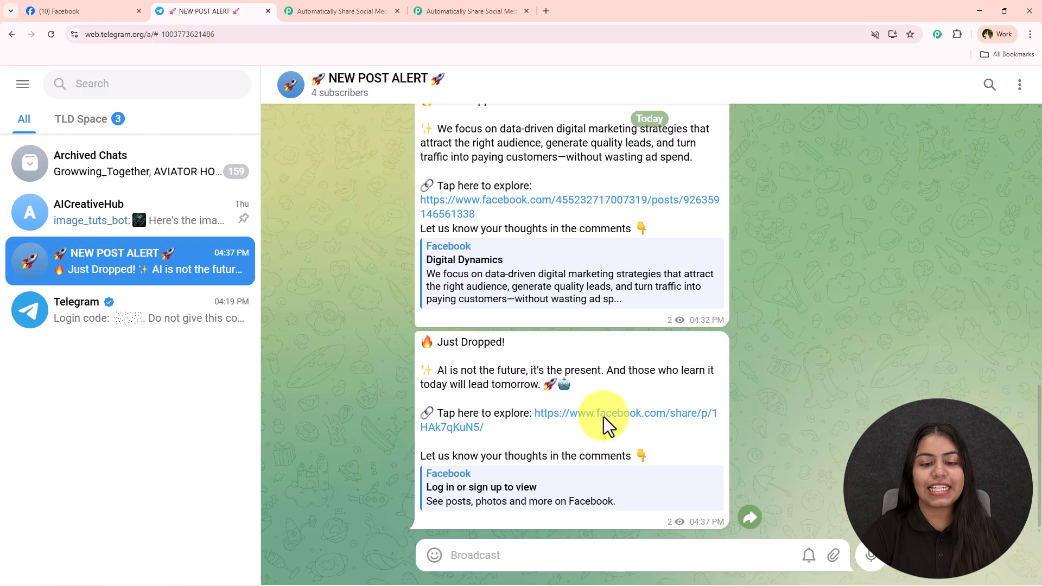
pyautogui.click(582, 420)
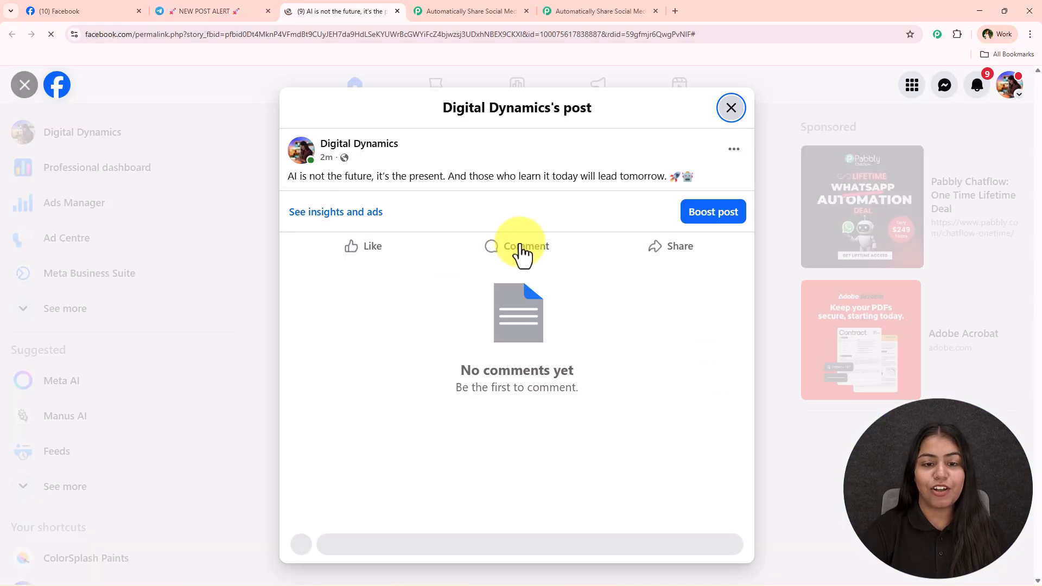
pyautogui.click(395, 13)
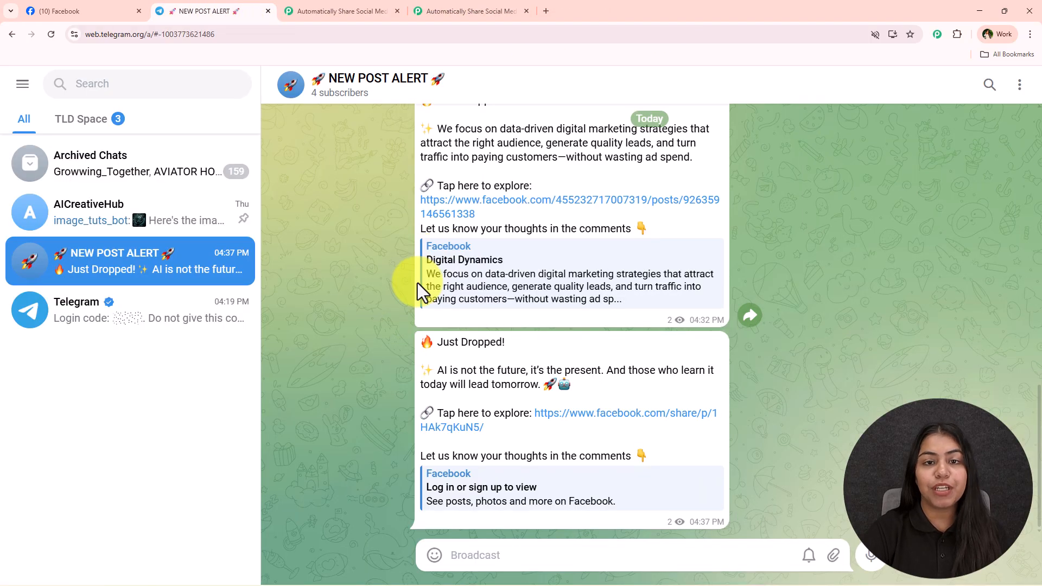
# Open the pabbly.com/connect website in a new browser tab
pyautogui.click(450, 11)
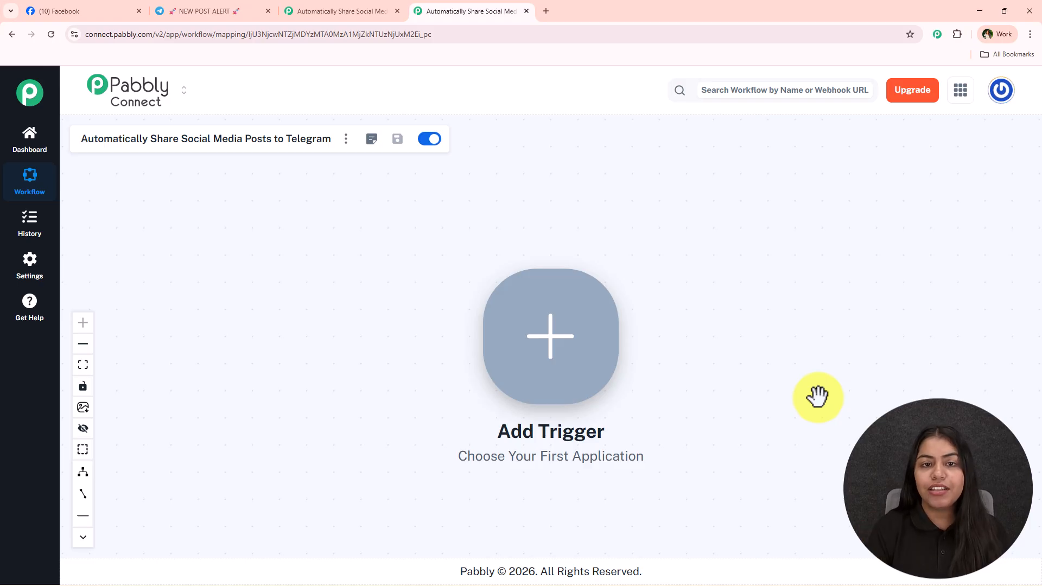
pyautogui.click(543, 5)
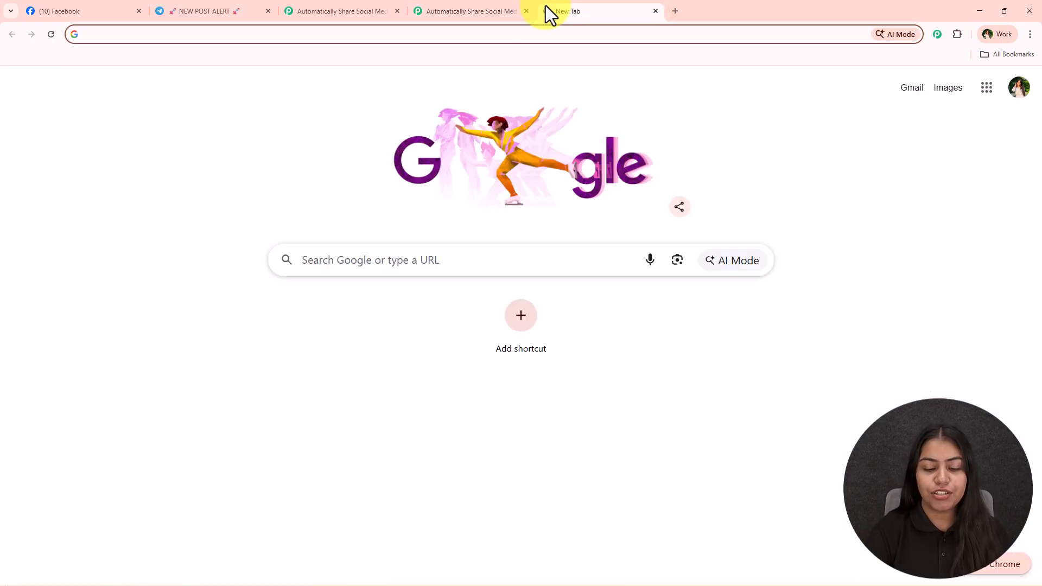
pyautogui.write('pabbly.com/connect')
pyautogui.press('Return')
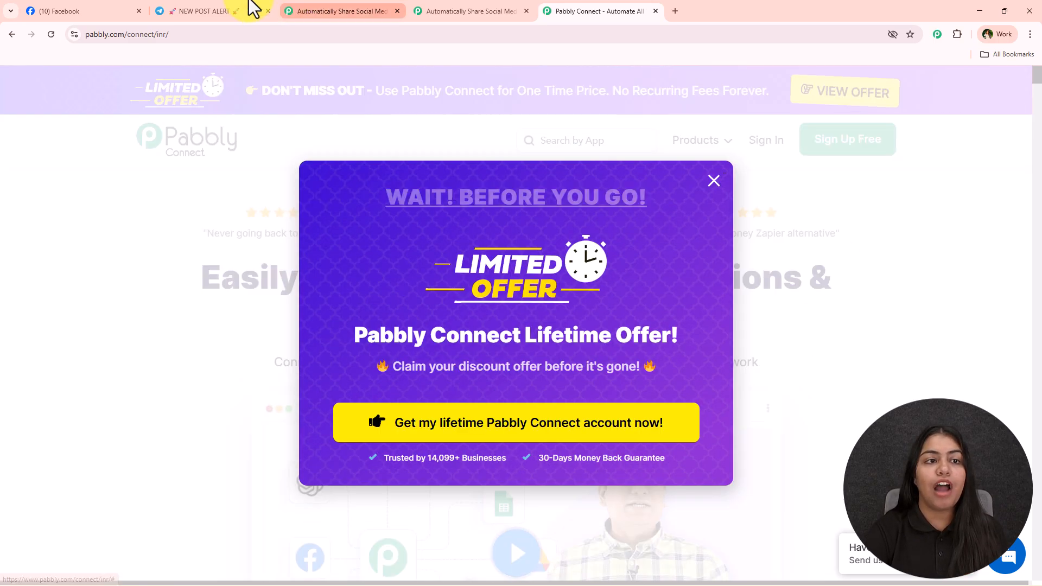
pyautogui.click(221, 9)
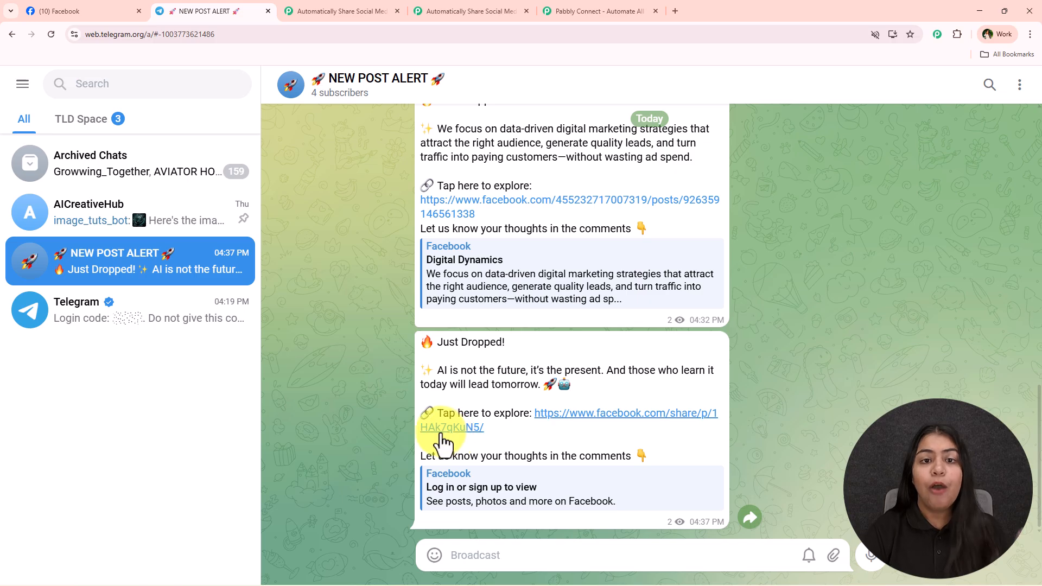
pyautogui.click(509, 9)
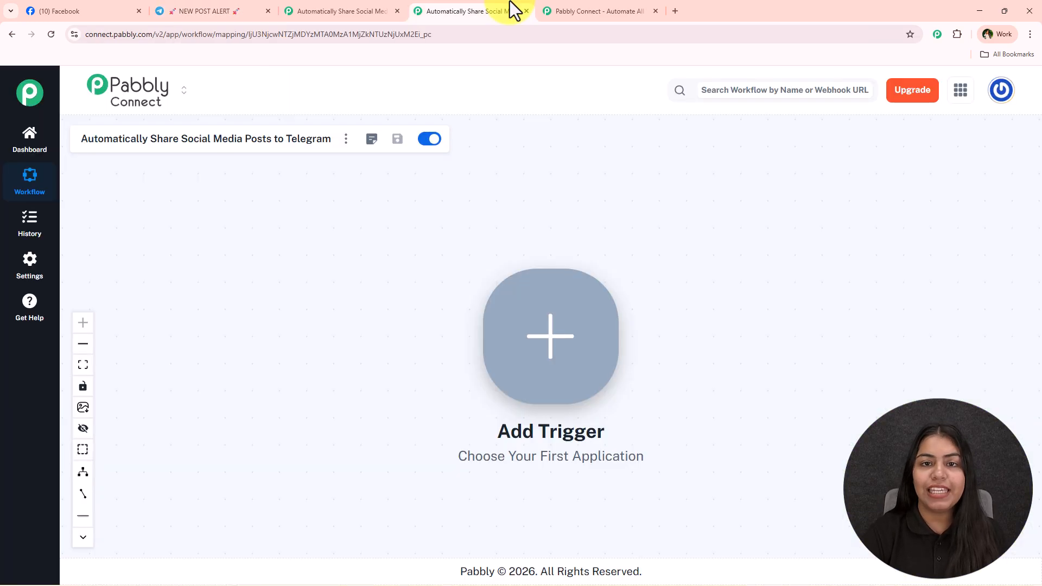
# Dismiss the lifetime offer popup on the Pabbly Connect site, and open the one-time offer's pricing plans to review them
pyautogui.click(592, 10)
pyautogui.click(714, 180)
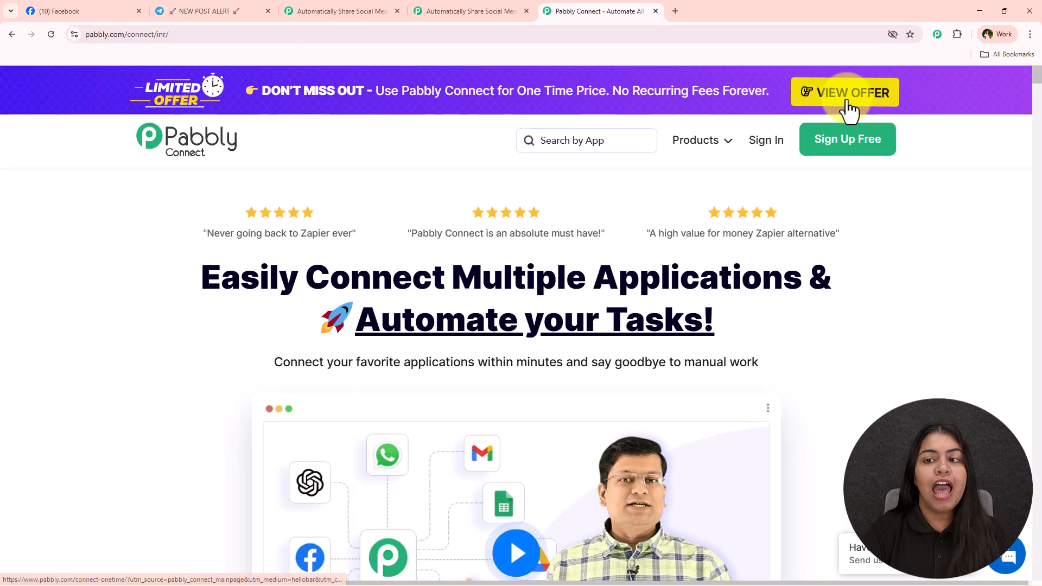
pyautogui.click(843, 104)
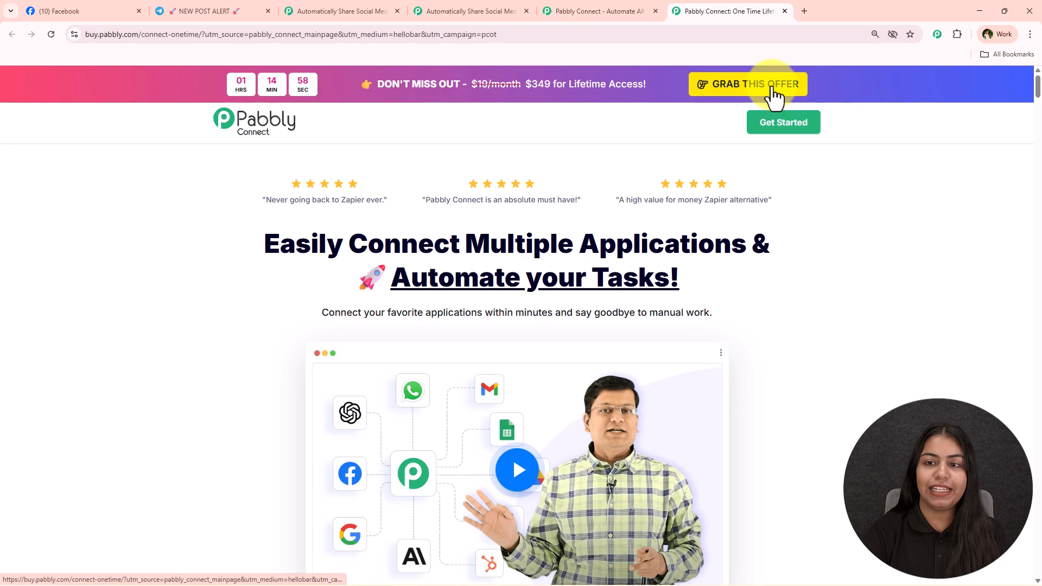
pyautogui.click(772, 90)
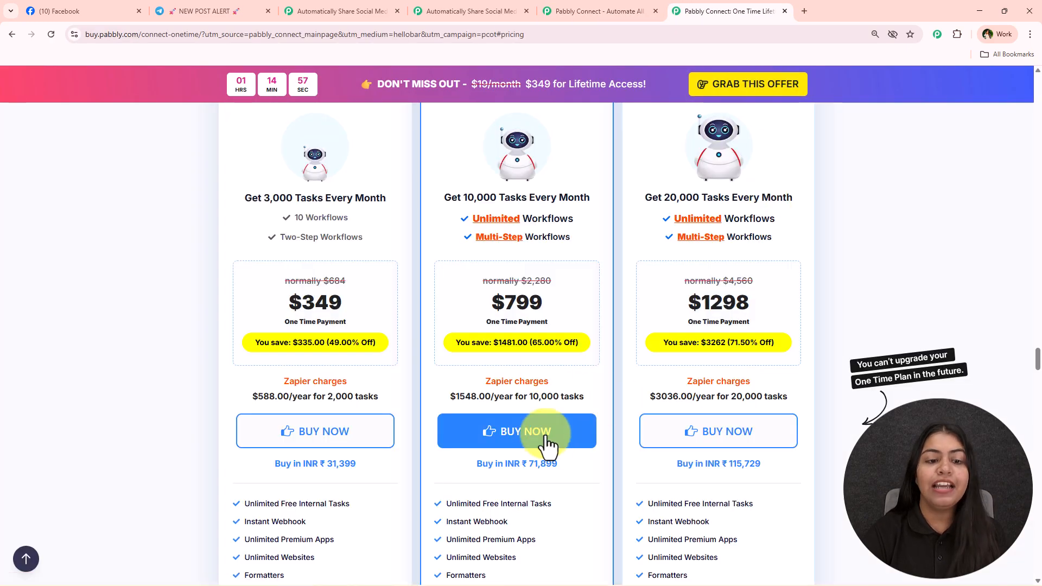
pyautogui.scroll(-1, 750, 320)
pyautogui.scroll(-7, 836, 327)
pyautogui.scroll(6, 758, 456)
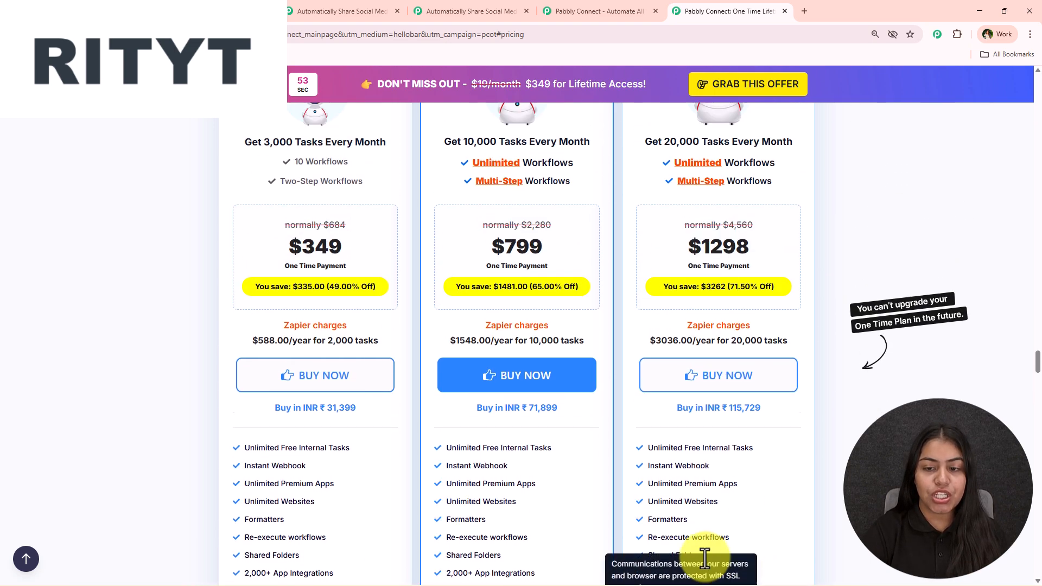
# Start checkout for the 20,000-task one-time plan and fill in the buyer's name, e-mail and saved card details
pyautogui.click(759, 388)
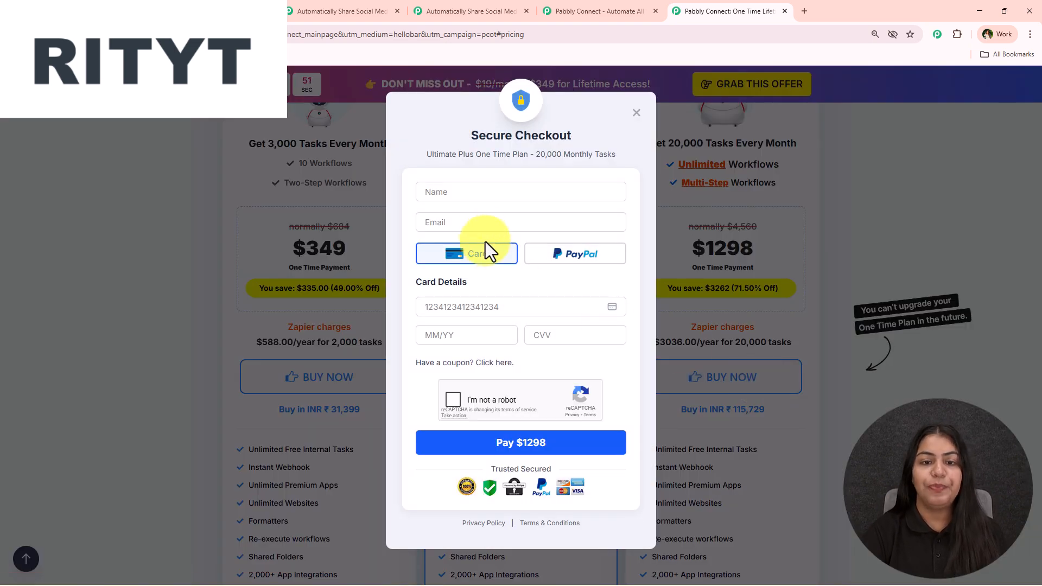
pyautogui.click(514, 199)
pyautogui.click(526, 242)
pyautogui.click(461, 304)
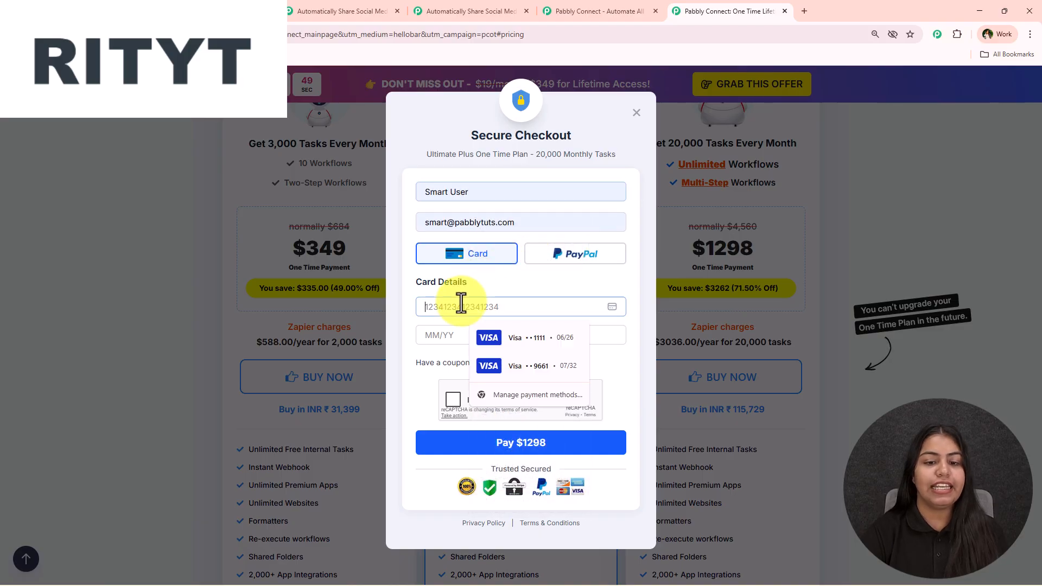
pyautogui.click(510, 342)
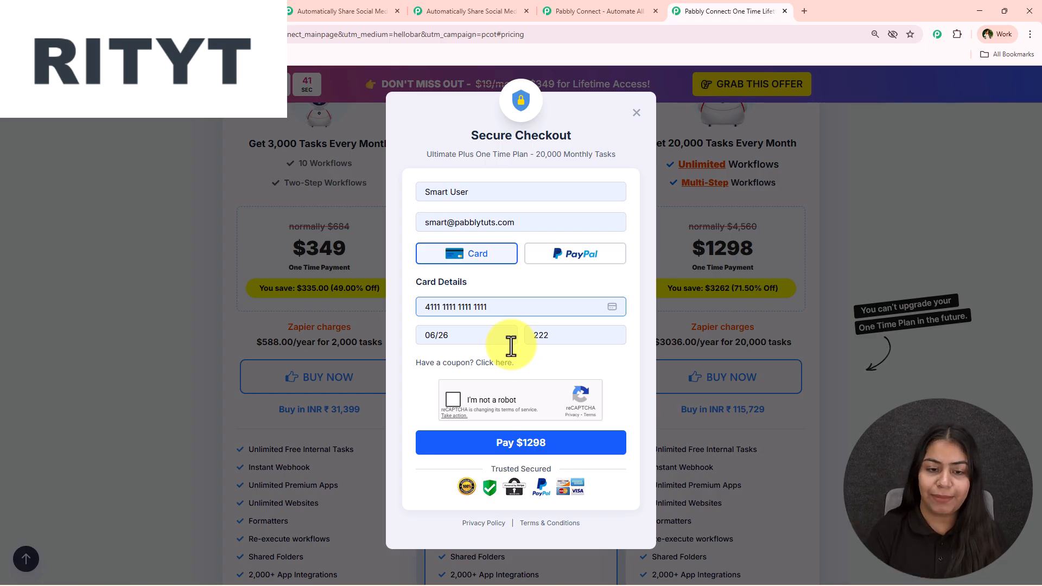
# Apply the coupon code RITYT to the checkout and acknowledge the confirmation
pyautogui.click(474, 362)
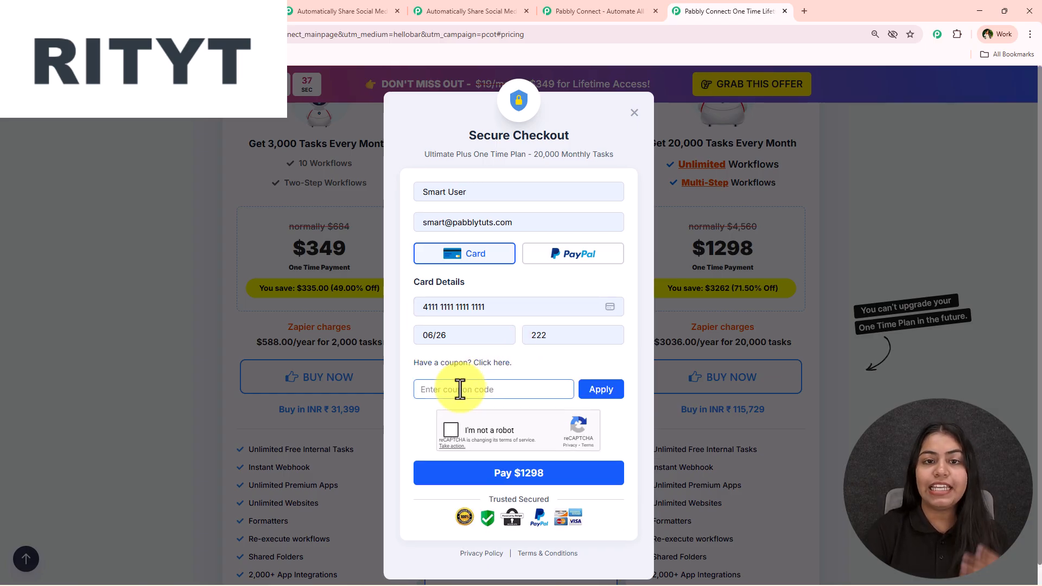
pyautogui.write('RITYT')
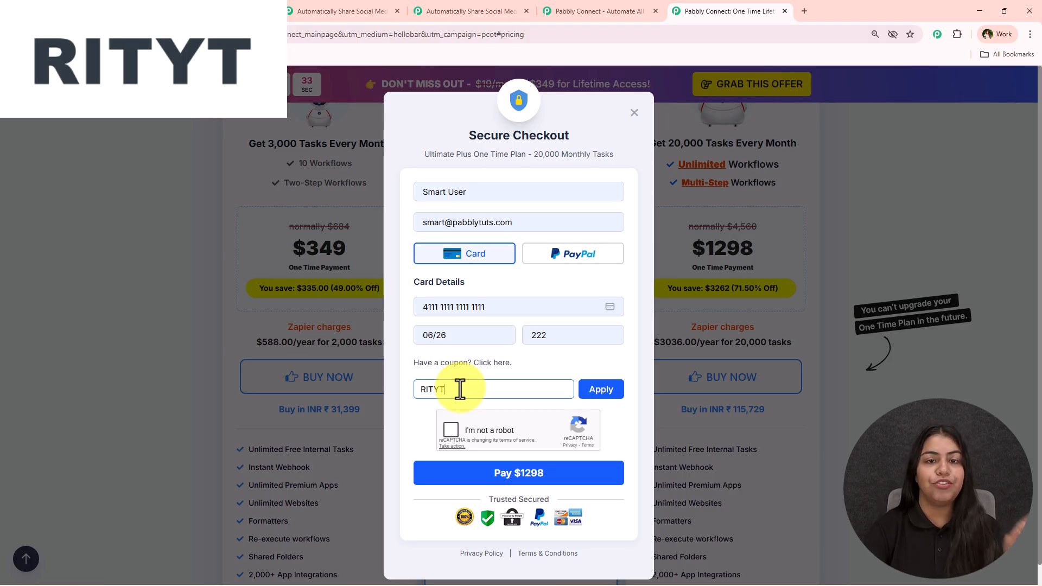
pyautogui.click(606, 390)
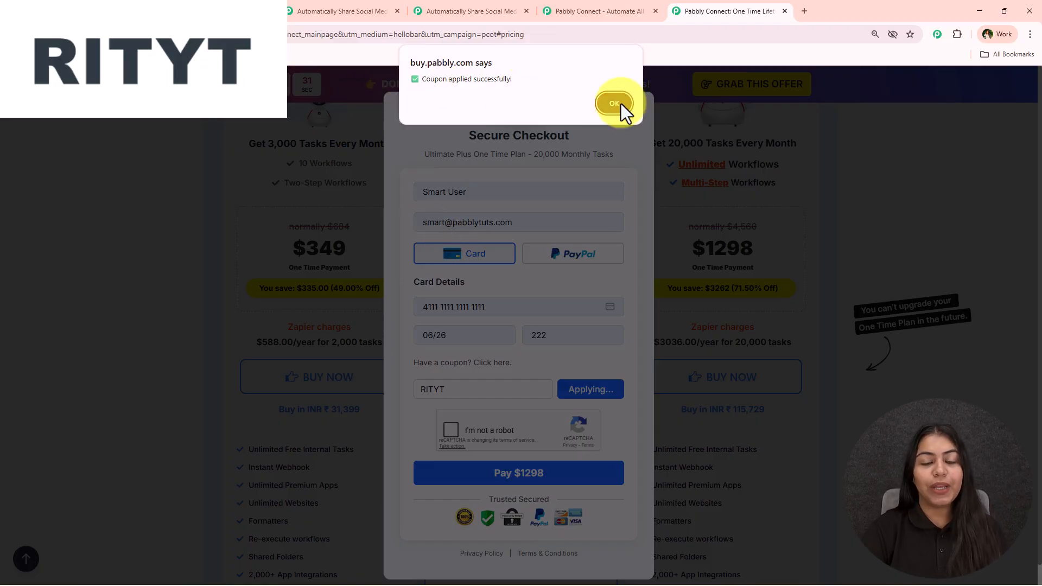
pyautogui.click(615, 103)
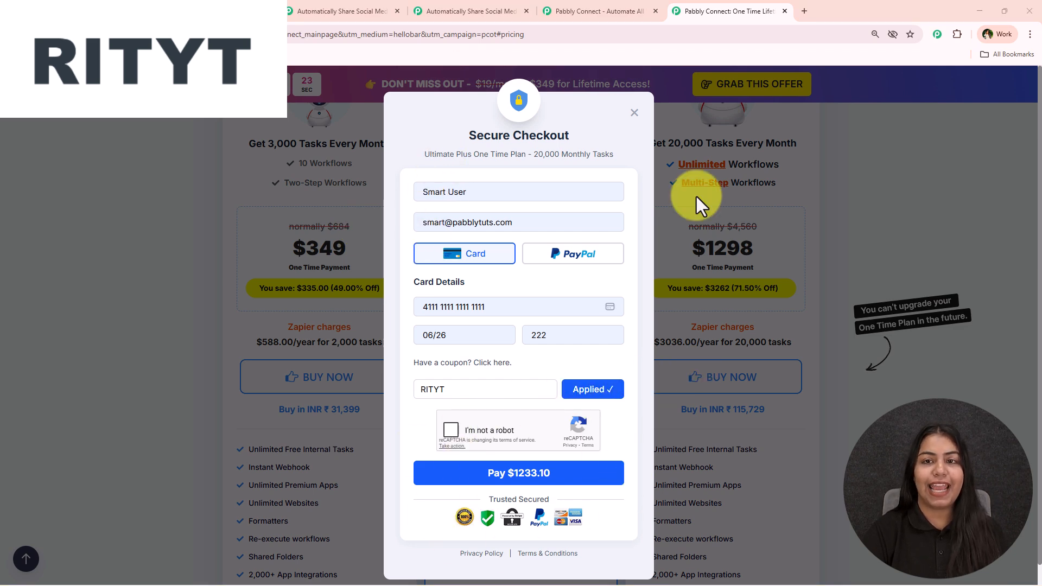
# Return to the Pabbly Connect workflow and set its trigger to Facebook Pages with the New Post event
pyautogui.click(441, 8)
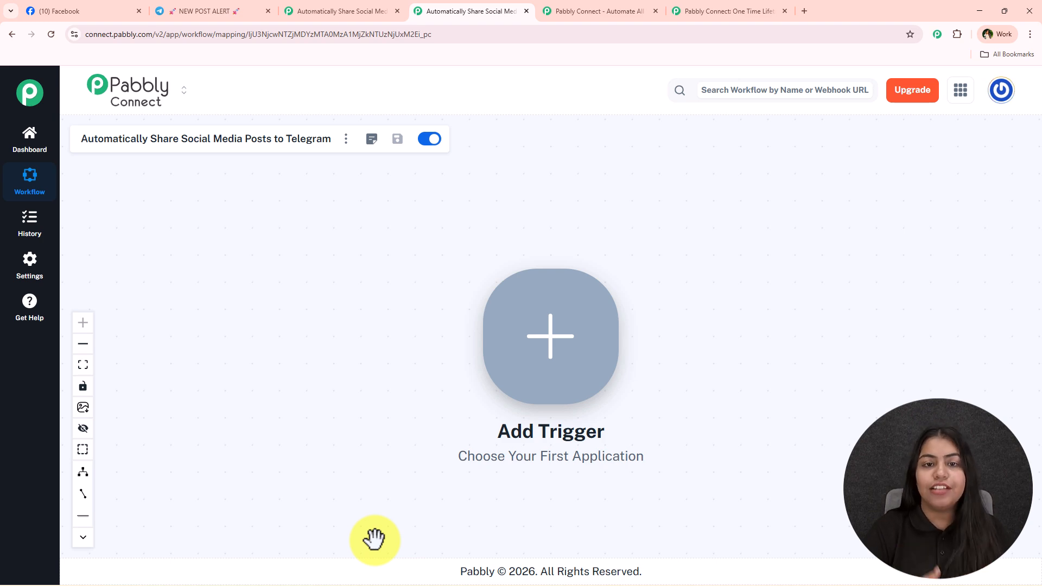
pyautogui.moveTo(725, 462); pyautogui.dragTo(381, 410)
pyautogui.click(202, 274)
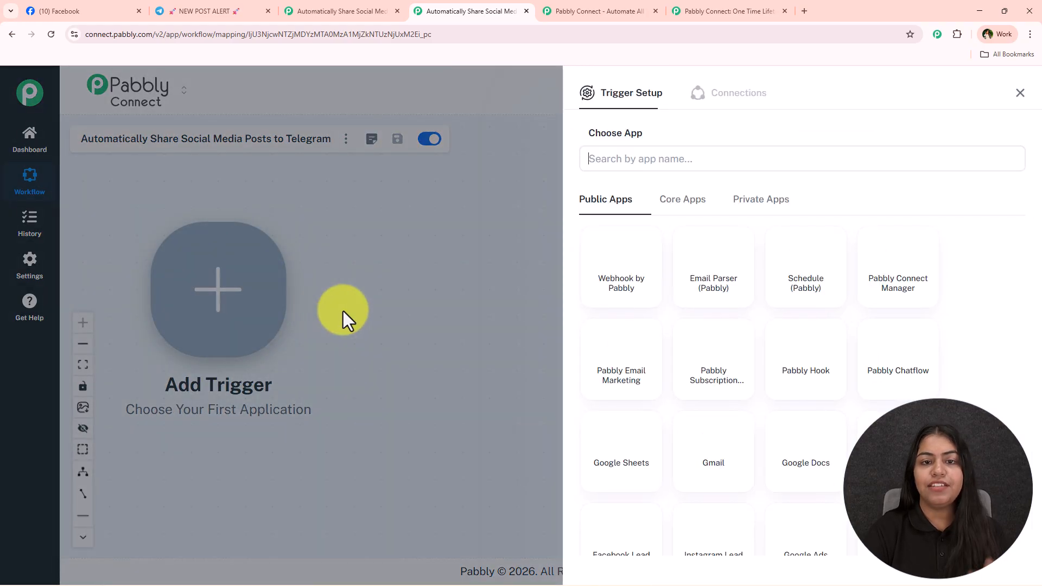
pyautogui.write('Fac')
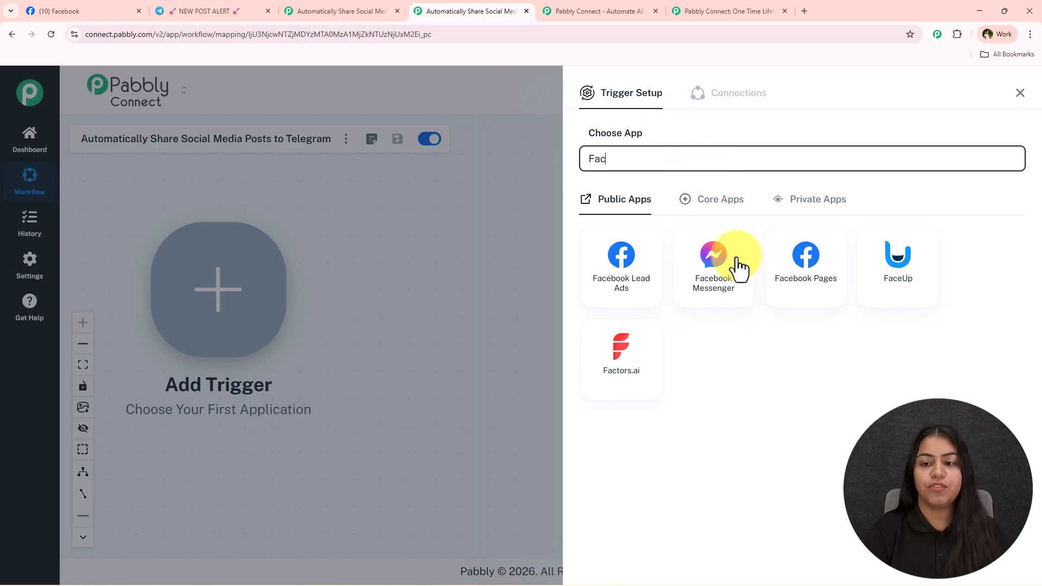
pyautogui.click(776, 286)
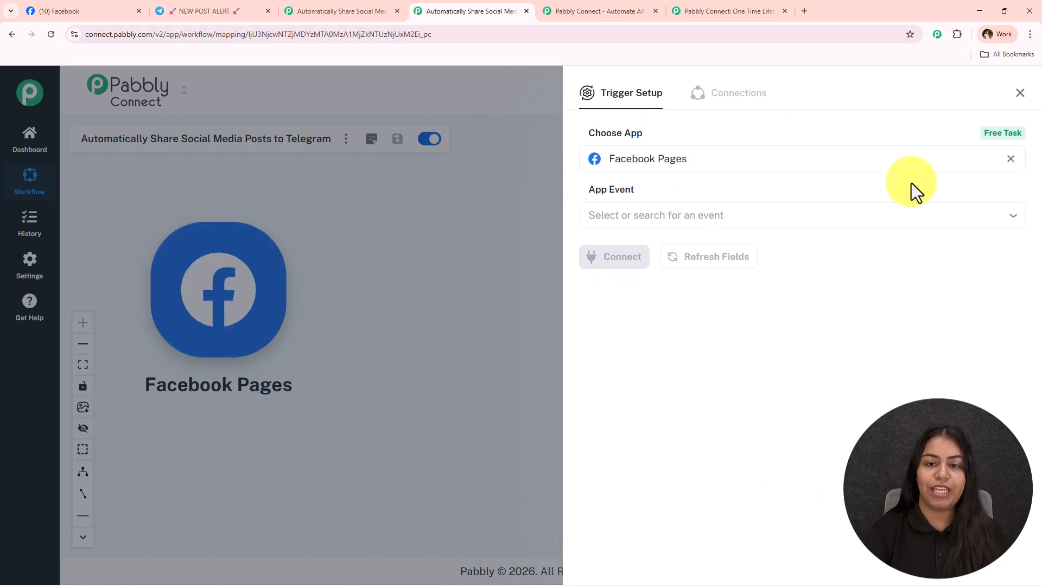
pyautogui.click(898, 211)
pyautogui.click(637, 258)
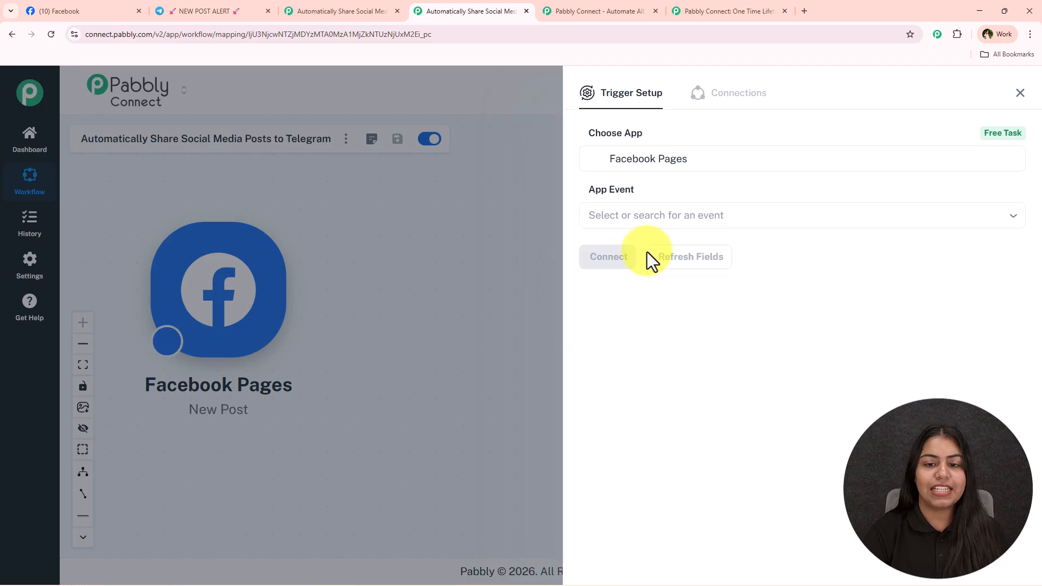
# Add a new Facebook Pages connection for the trigger and authorize it with the logged-in Facebook account
pyautogui.click(623, 266)
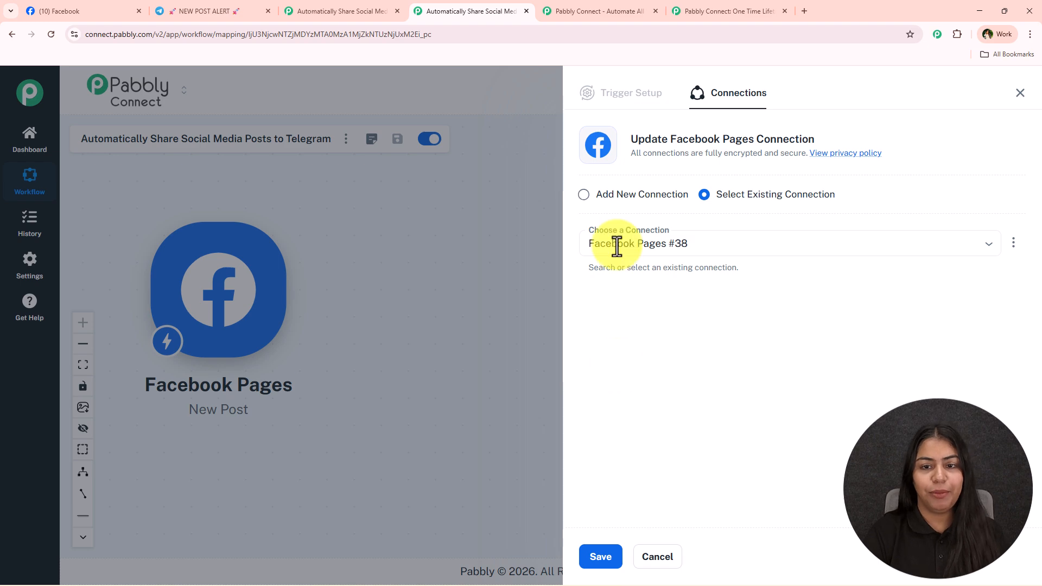
pyautogui.click(632, 197)
pyautogui.click(654, 332)
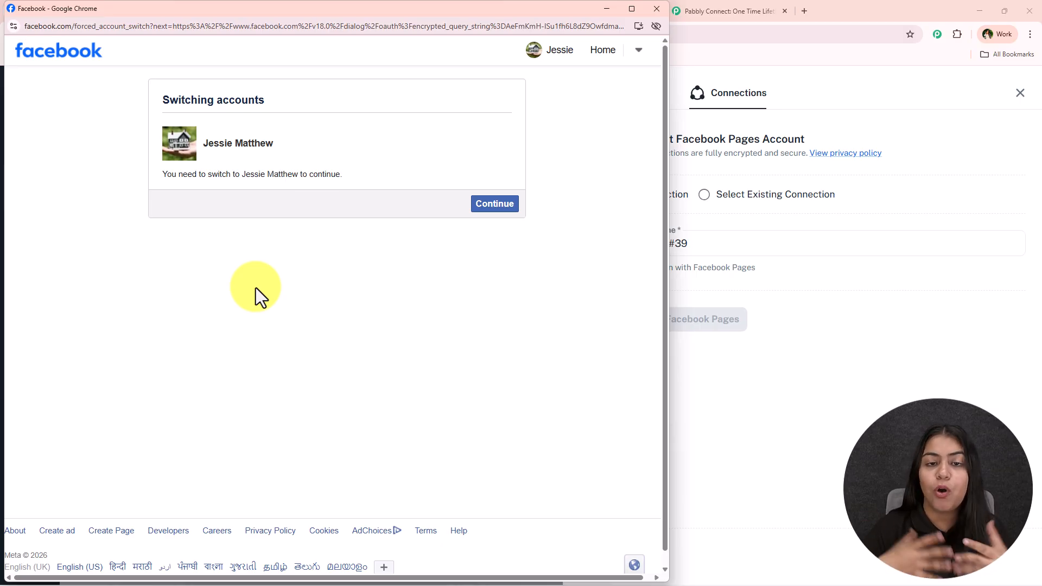
pyautogui.click(491, 207)
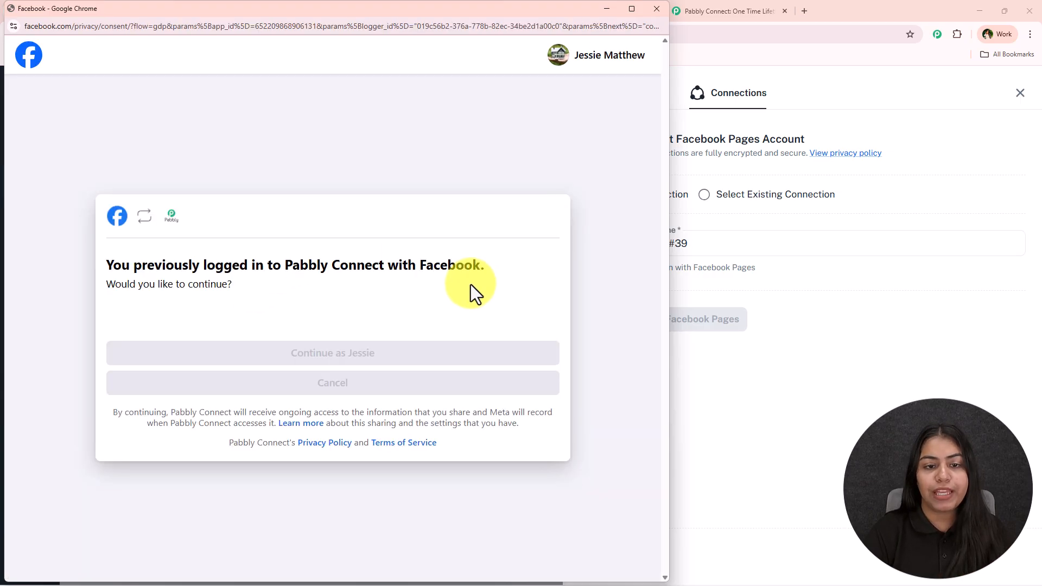
pyautogui.click(406, 355)
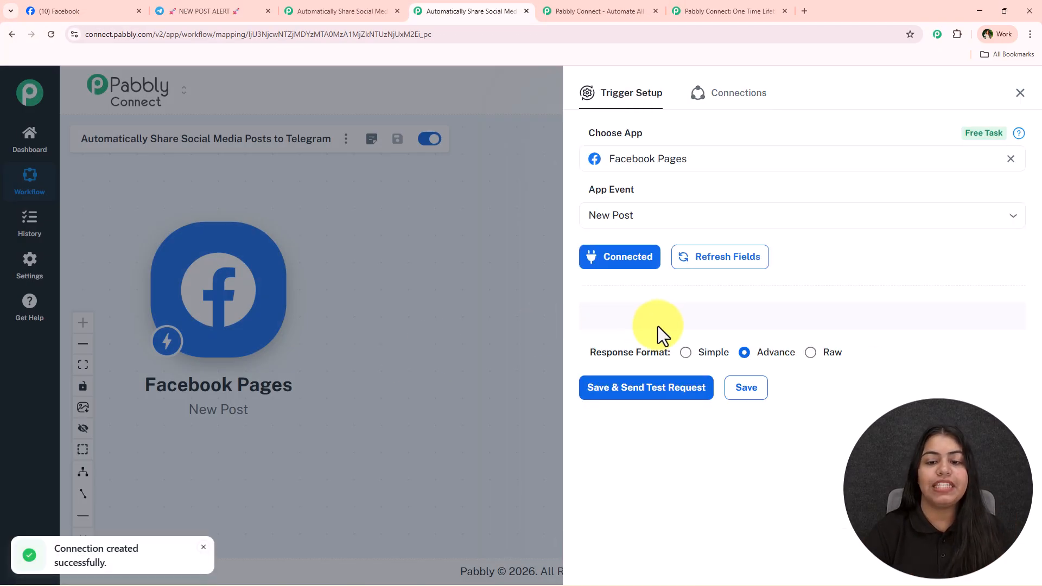
# Select Digital Dynamics as the Facebook page the New Post trigger watches
pyautogui.click(699, 309)
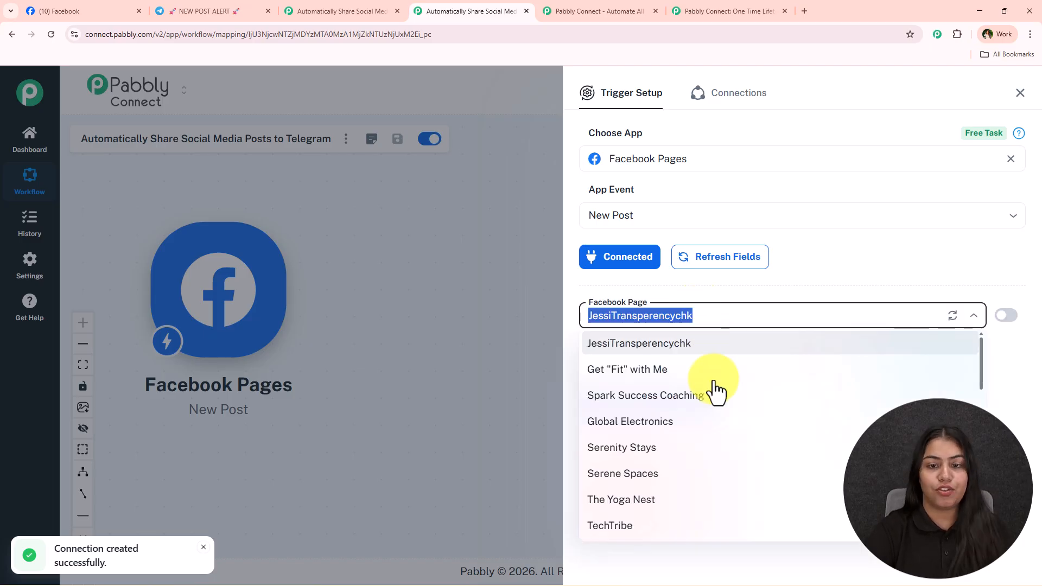
pyautogui.scroll(-5, 722, 412)
pyautogui.scroll(-2, 721, 441)
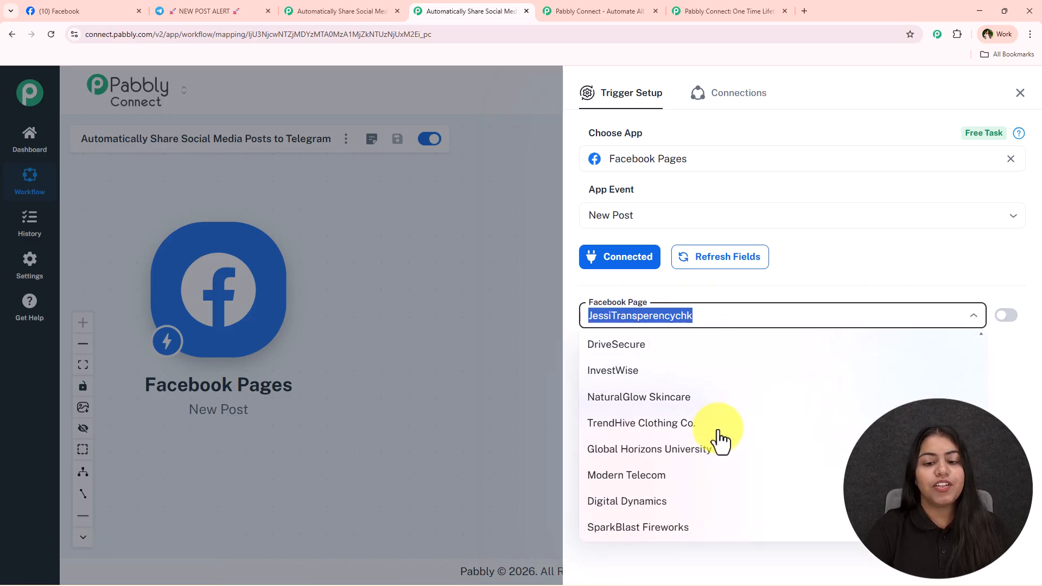
pyautogui.click(658, 500)
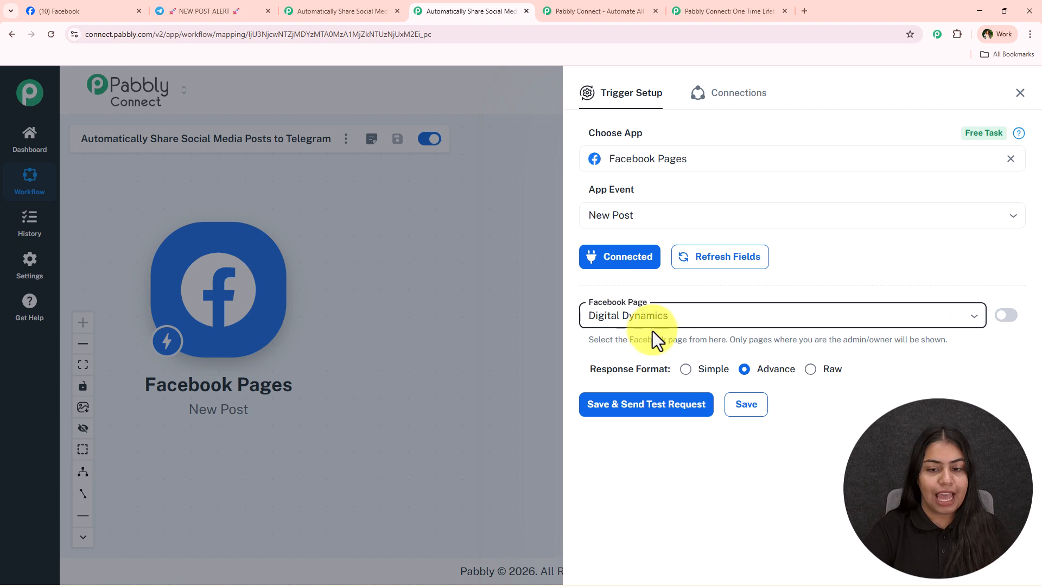
# Set the trigger's response format to Simple, then save it and send a test request
pyautogui.moveTo(591, 387); pyautogui.dragTo(675, 380)
pyautogui.click(685, 371)
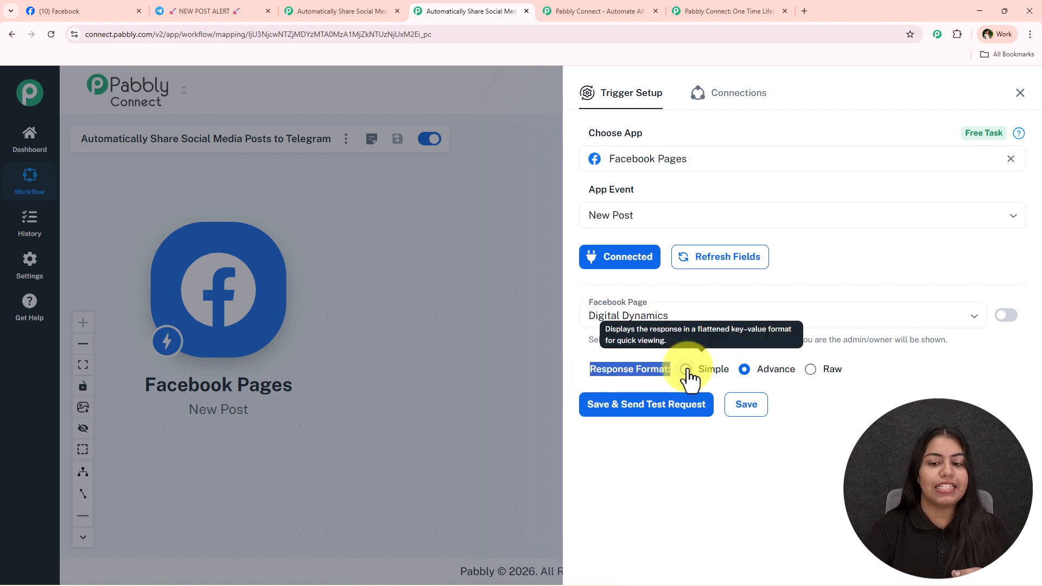
pyautogui.click(684, 406)
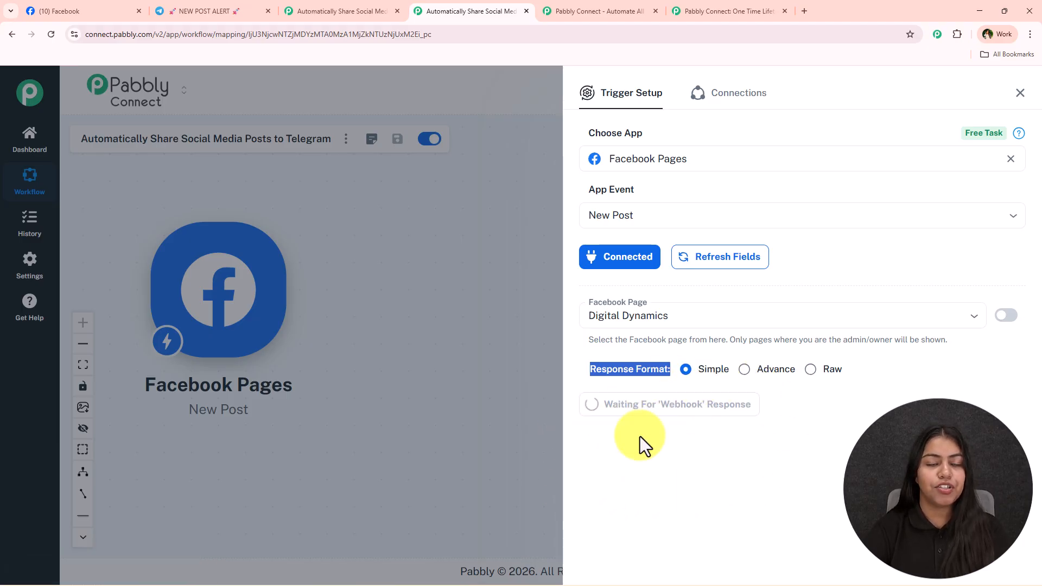
# Switch to the Facebook page and copy the text of the existing post about data-driven digital marketing strategies
pyautogui.click(46, 10)
pyautogui.scroll(-3, 649, 348)
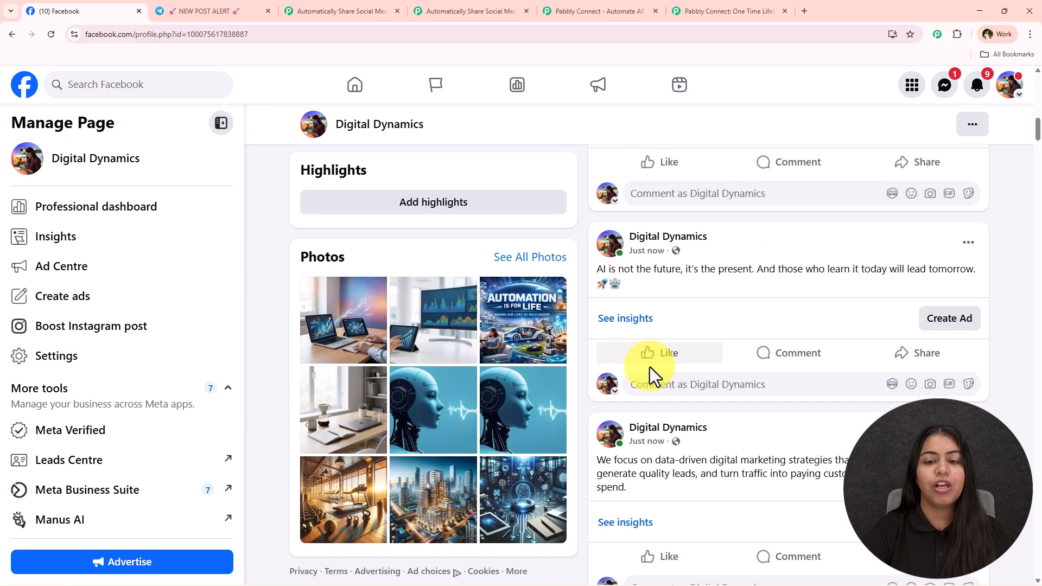
pyautogui.scroll(-3, 687, 402)
pyautogui.moveTo(663, 360); pyautogui.dragTo(593, 301)
pyautogui.hotkey('ctrl', 'c')
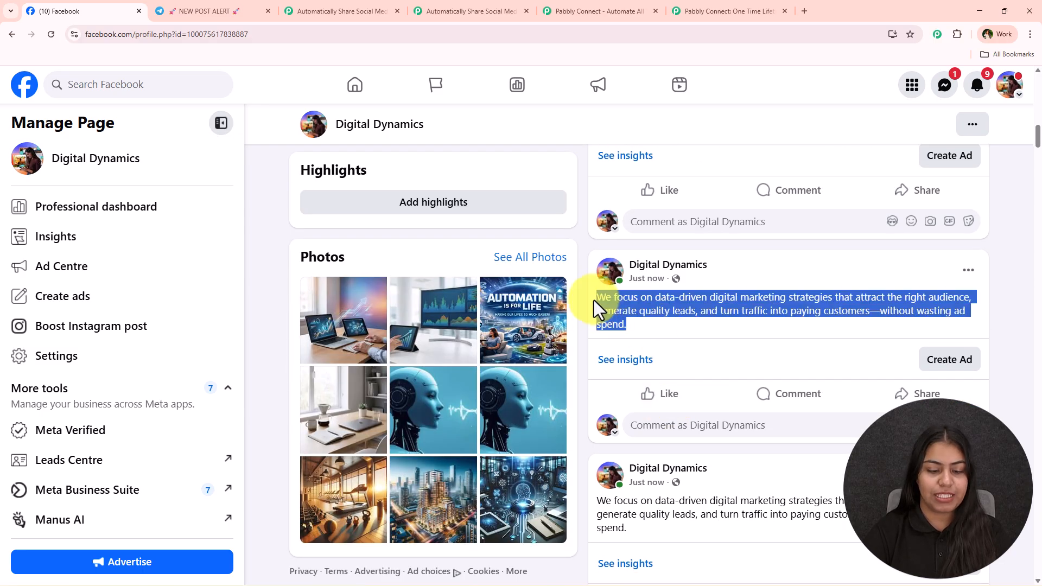
# Reload the Facebook page and switch into the Digital Dynamics profile to manage it
pyautogui.scroll(10, 595, 381)
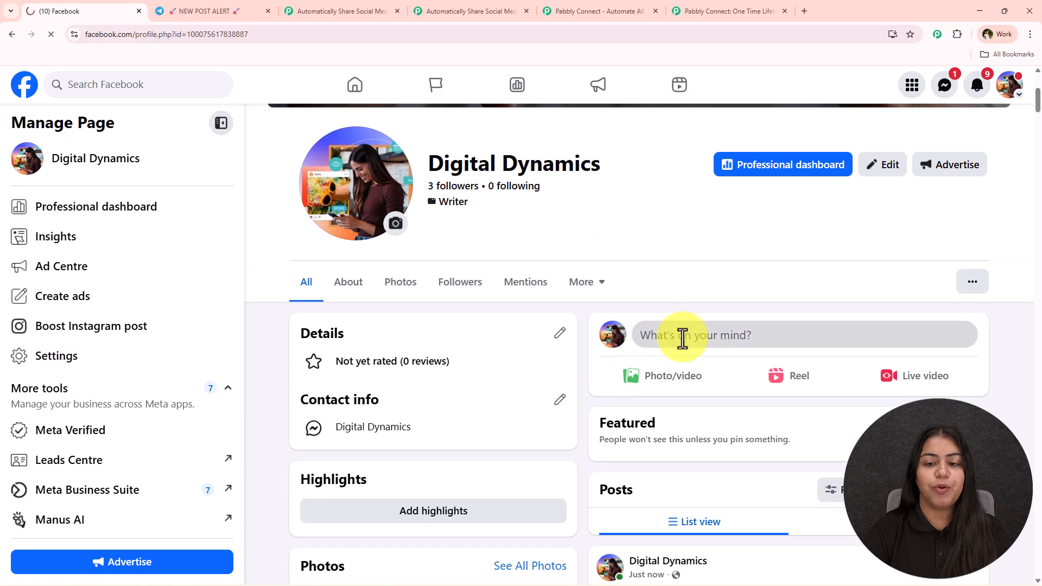
pyautogui.click(676, 341)
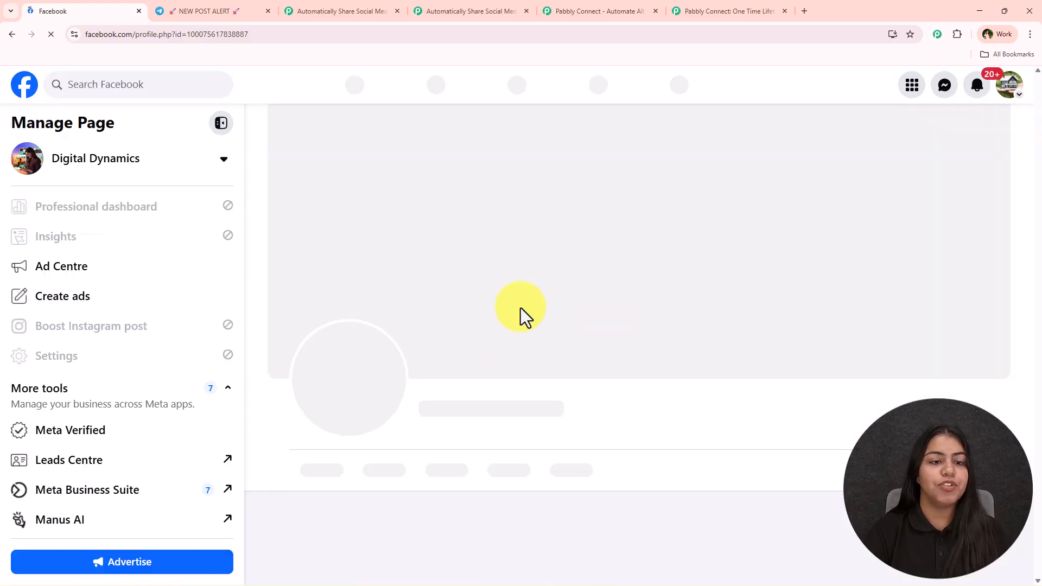
pyautogui.scroll(3, 761, 487)
pyautogui.scroll(-4, 692, 393)
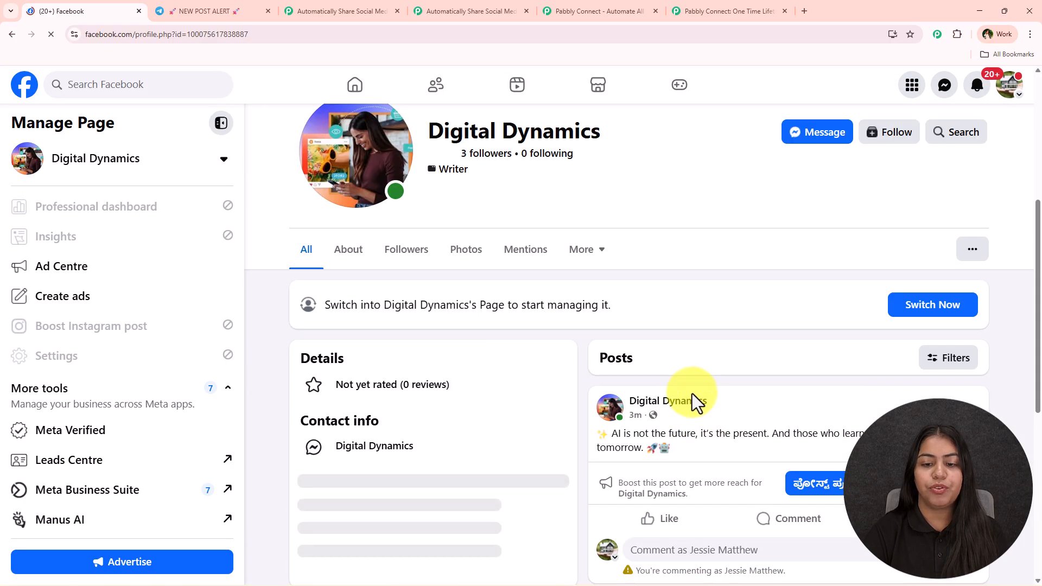
pyautogui.click(936, 307)
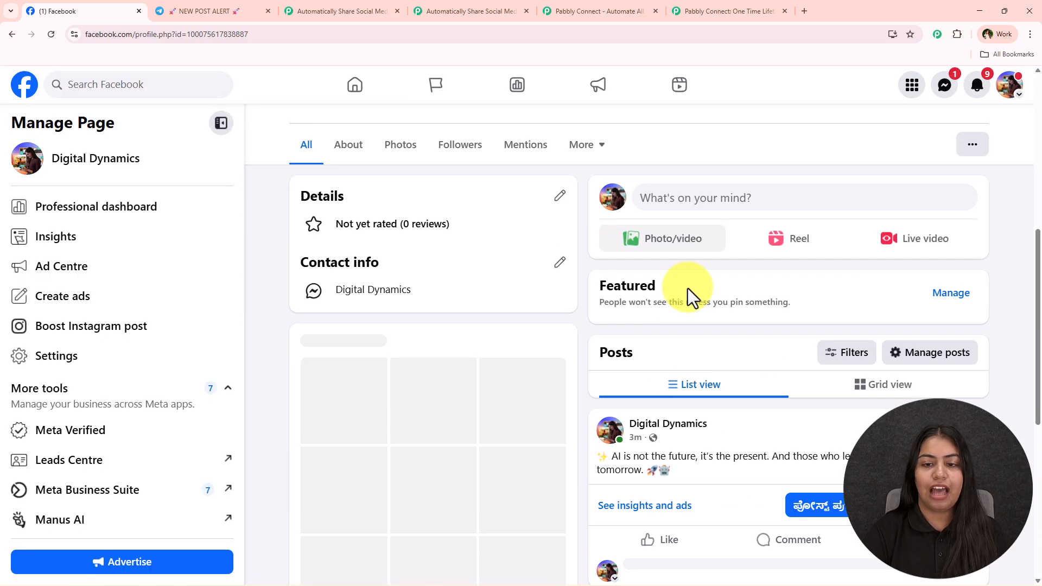
# Publish a public test post on Digital Dynamics with the copied text about data-driven digital marketing strategies
pyautogui.click(756, 202)
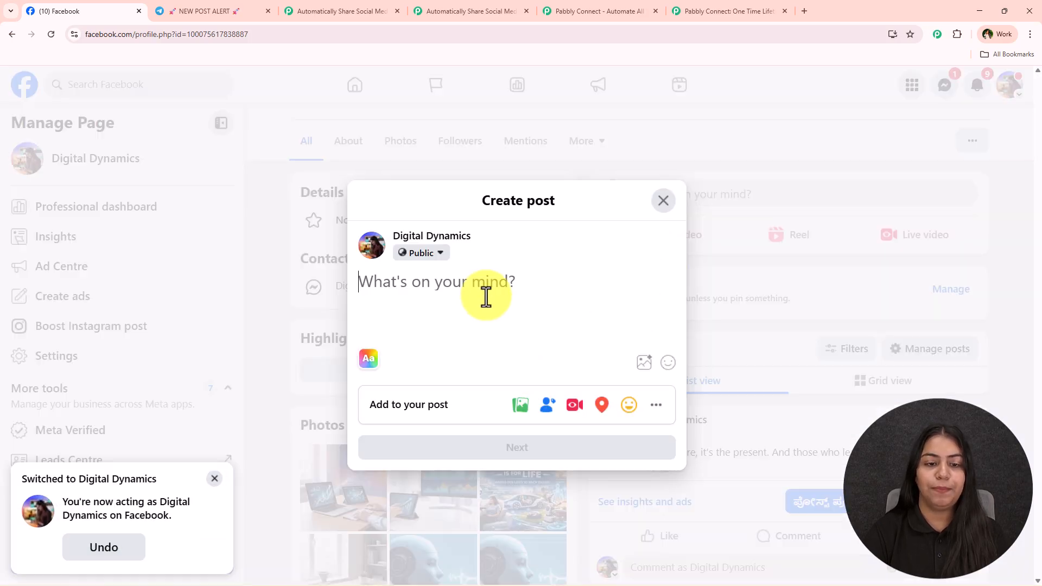
pyautogui.hotkey('ctrl', 'v')
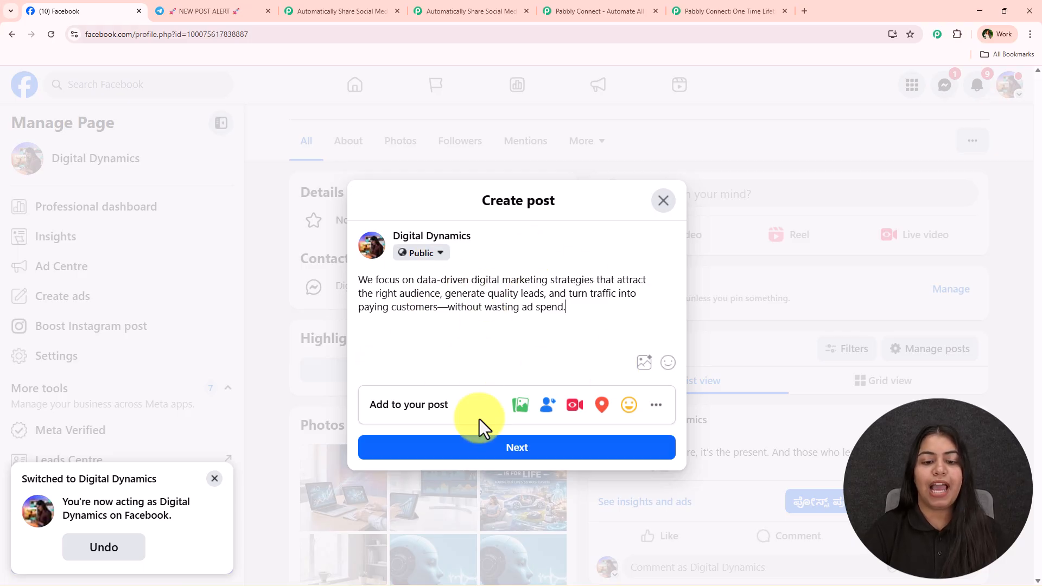
pyautogui.click(471, 451)
pyautogui.click(559, 500)
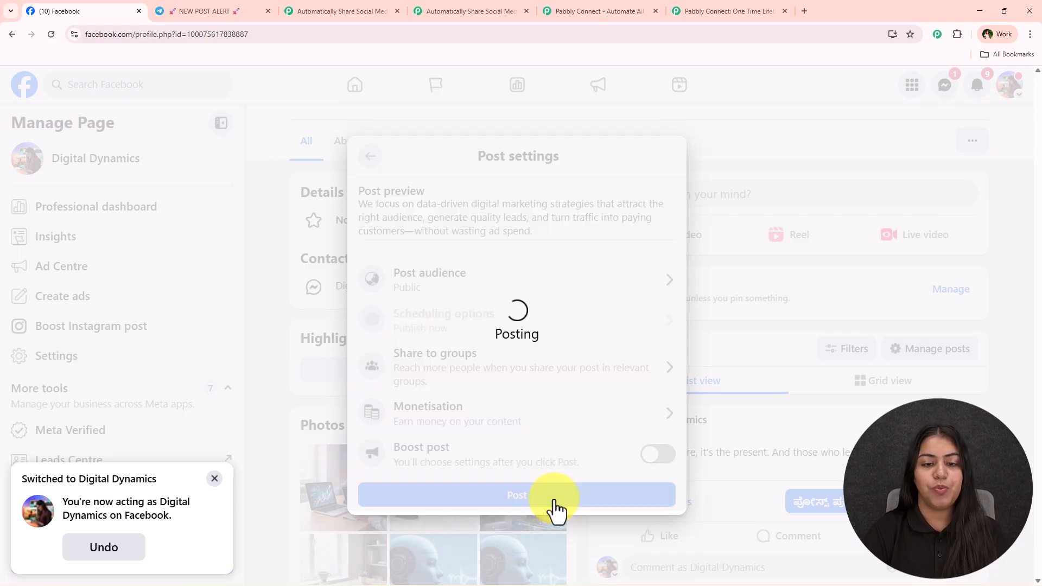
pyautogui.click(529, 467)
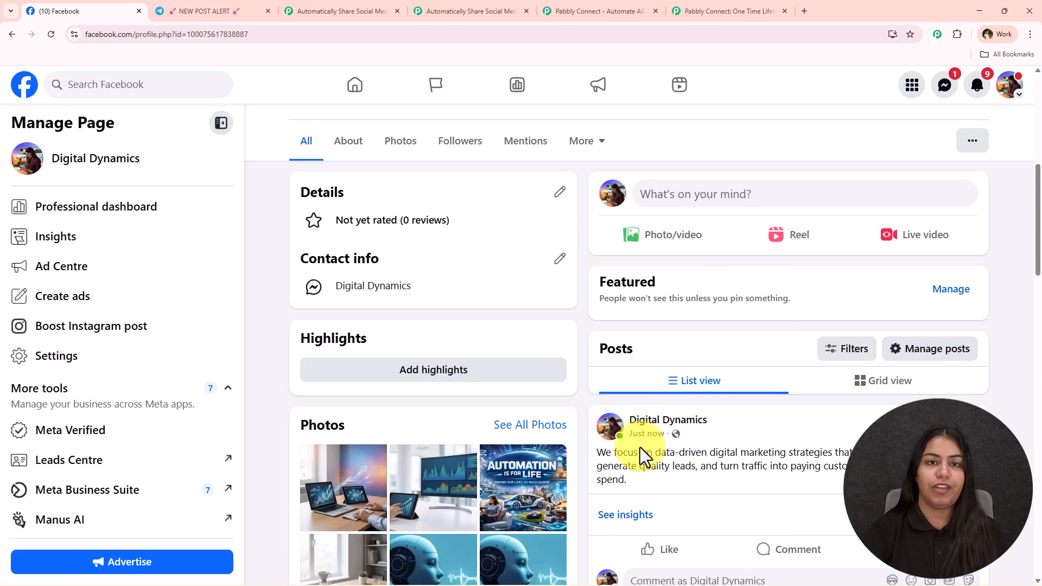
# Return to the Pabbly Connect workflow and review the captured trigger response, including the post message and the remaining fields
pyautogui.click(489, 10)
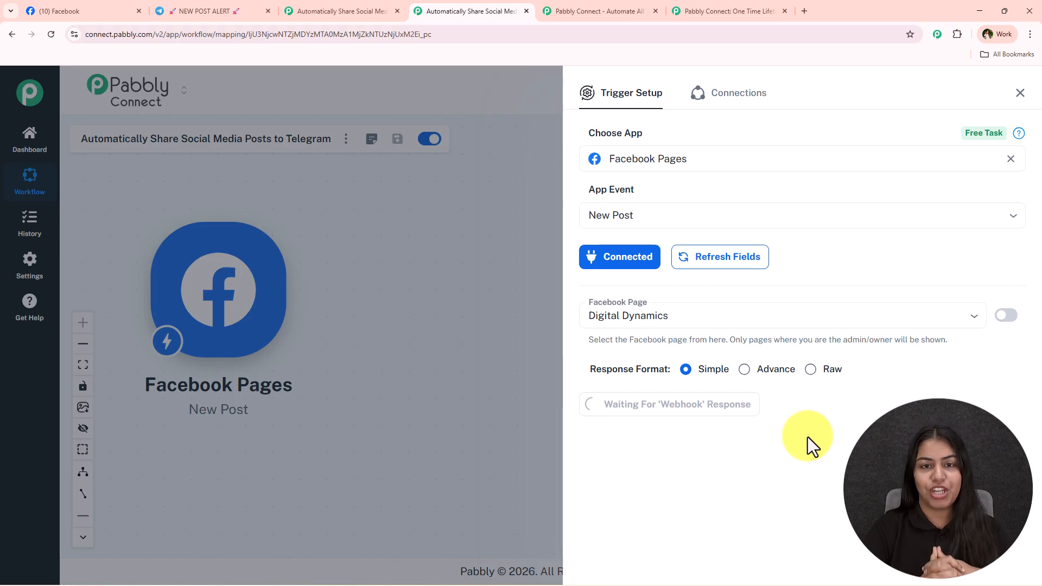
pyautogui.scroll(-5, 669, 336)
pyautogui.scroll(-3, 833, 349)
pyautogui.moveTo(814, 305); pyautogui.dragTo(988, 376)
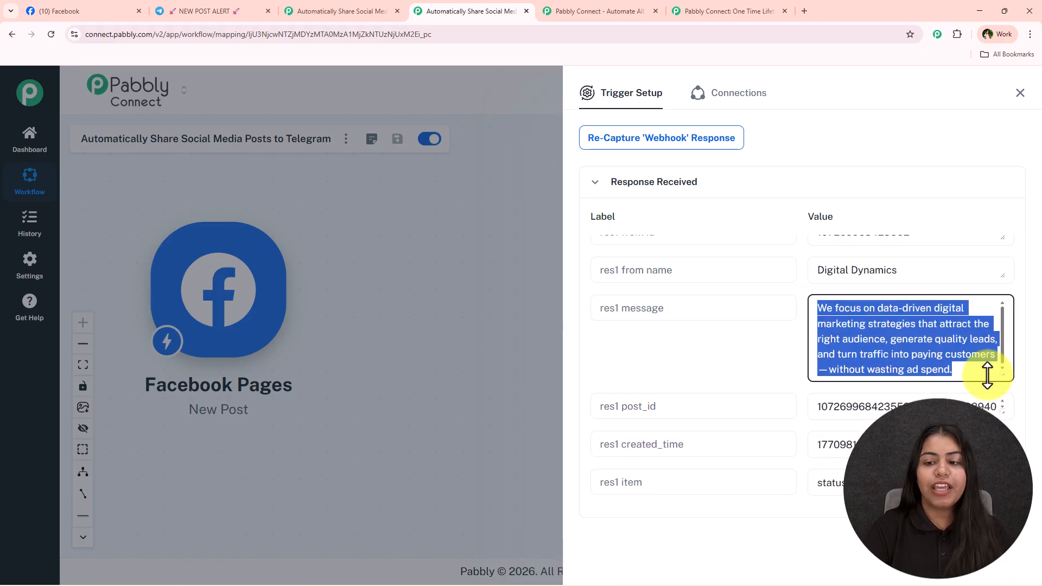
pyautogui.scroll(-4, 787, 430)
pyautogui.scroll(6, 787, 428)
pyautogui.scroll(-6, 776, 429)
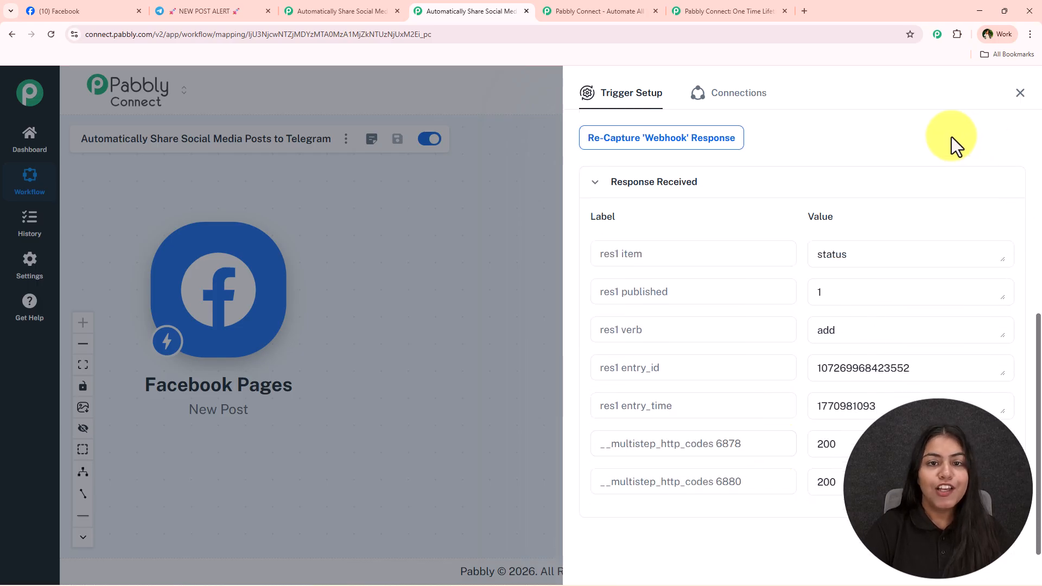
# Close the trigger setup and add an action step after it using the Facebook Pages app
pyautogui.click(1020, 93)
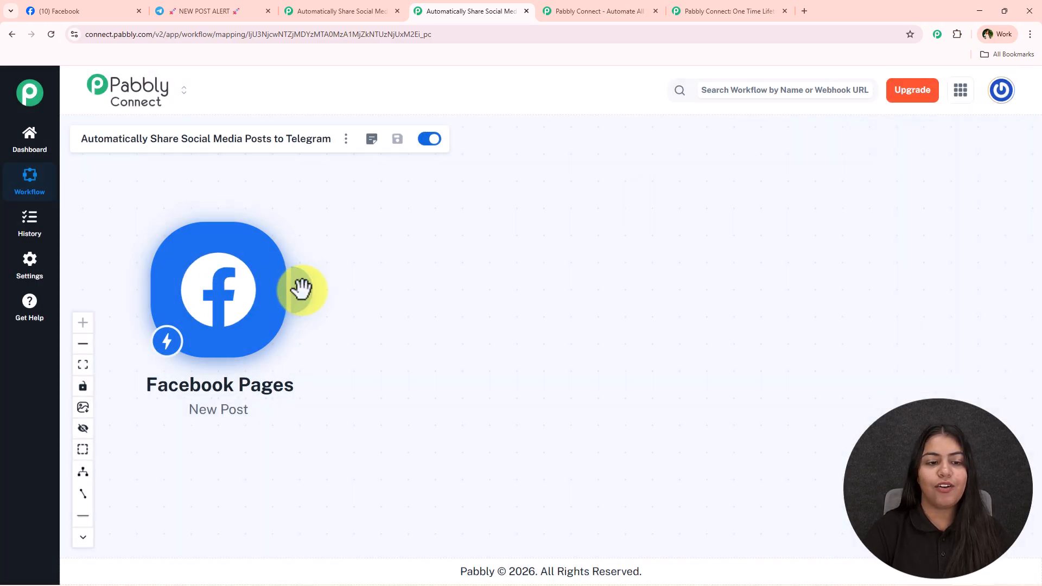
pyautogui.click(302, 293)
pyautogui.write('F')
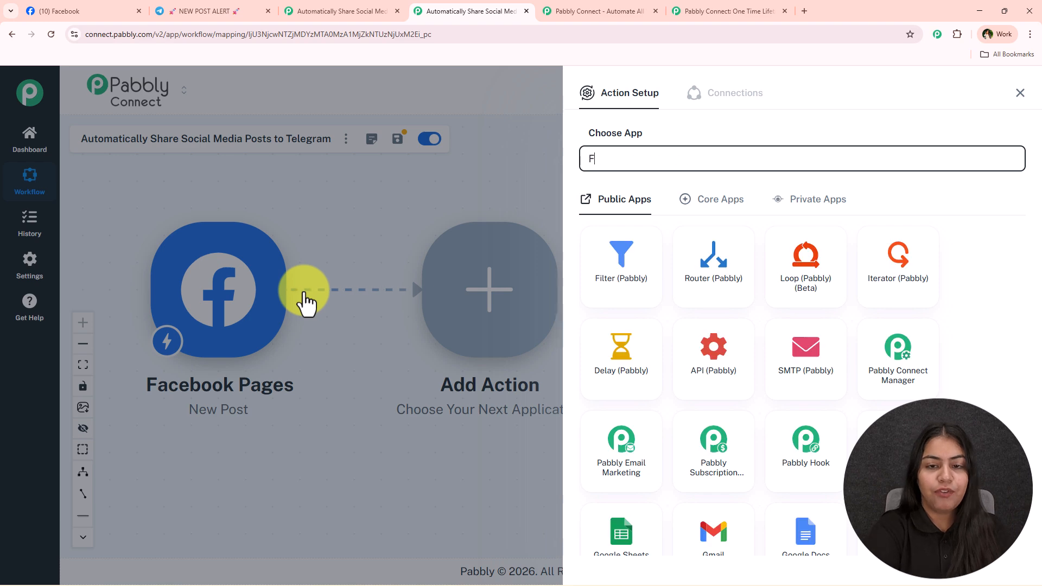
pyautogui.write('ac')
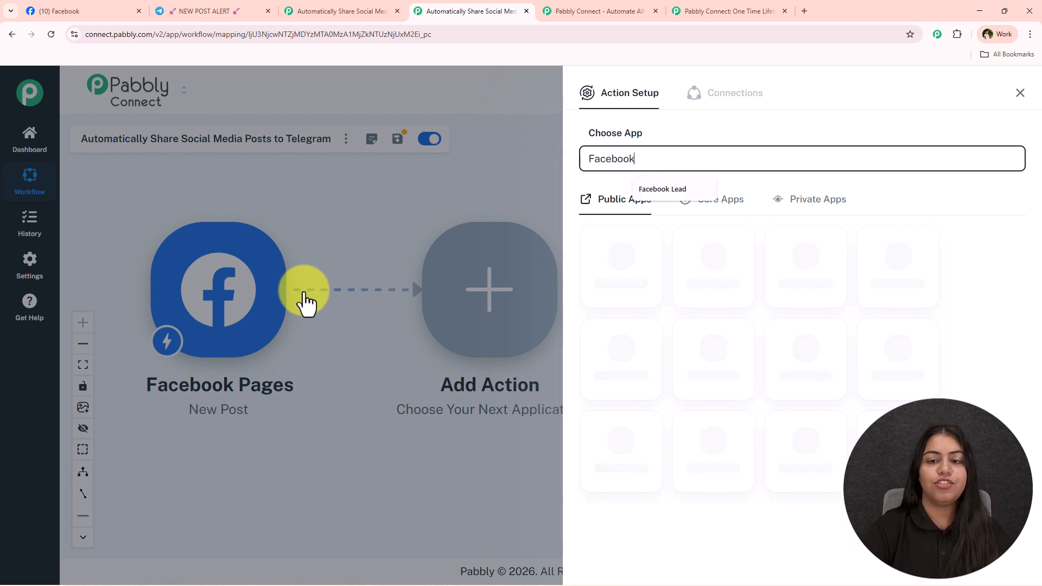
pyautogui.write('ebook')
pyautogui.click(621, 488)
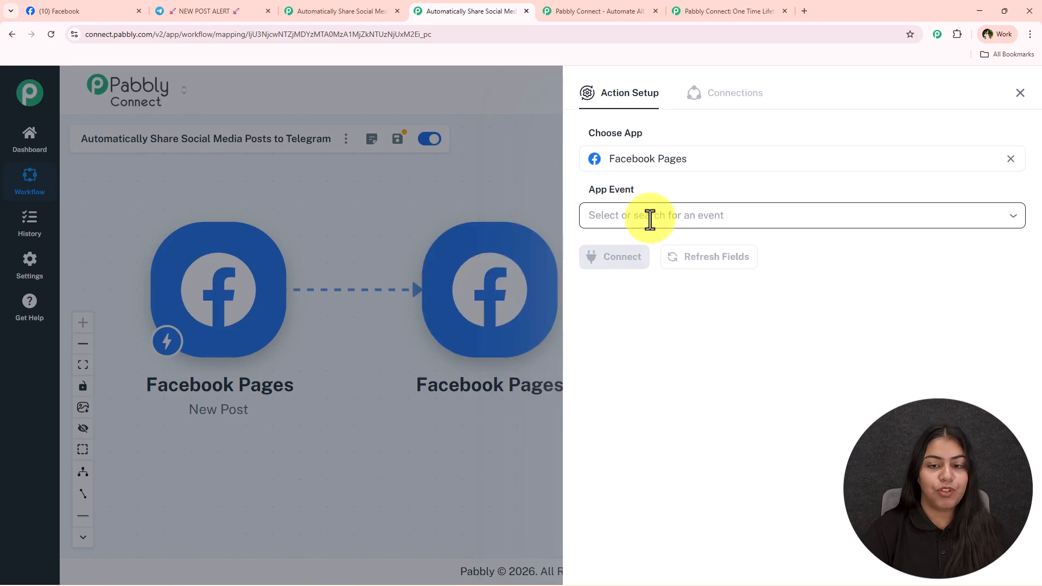
pyautogui.click(649, 217)
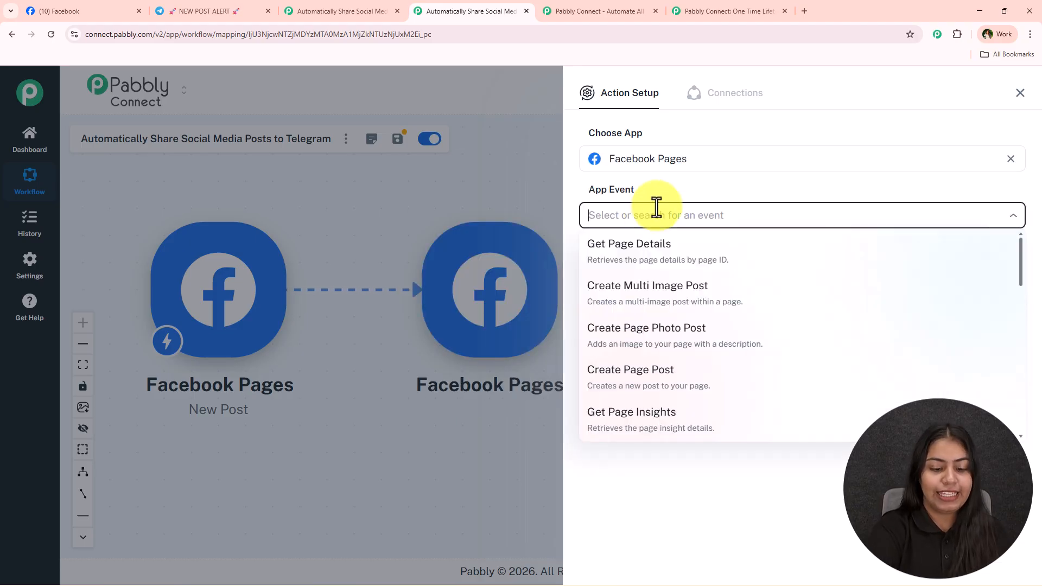
pyautogui.write('get')
pyautogui.click(687, 334)
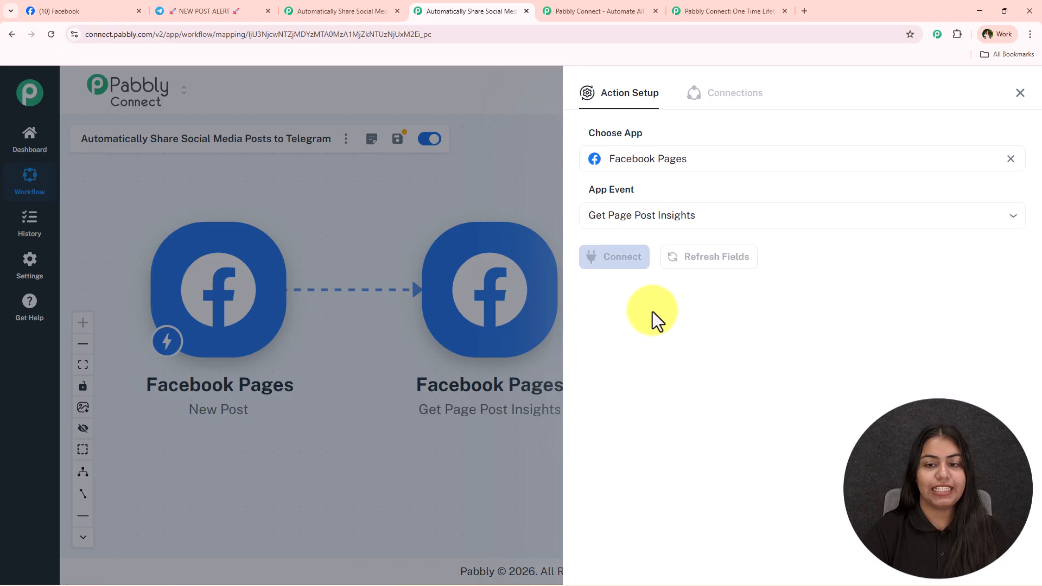
# Set the action event to Get Page Post Details and connect it through the existing Facebook Pages #39 connection
pyautogui.click(677, 215)
pyautogui.write('get')
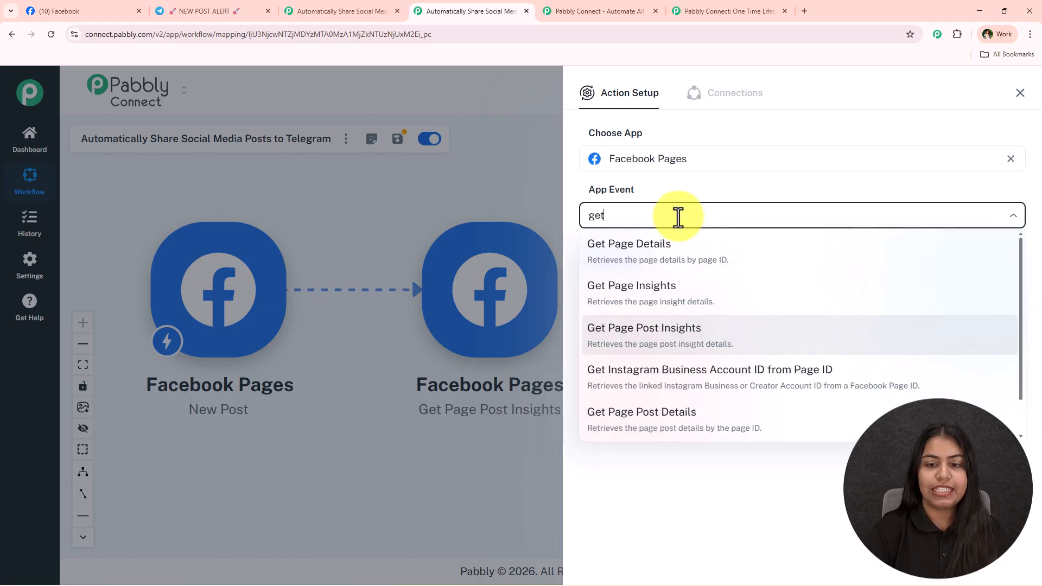
pyautogui.write(' page post')
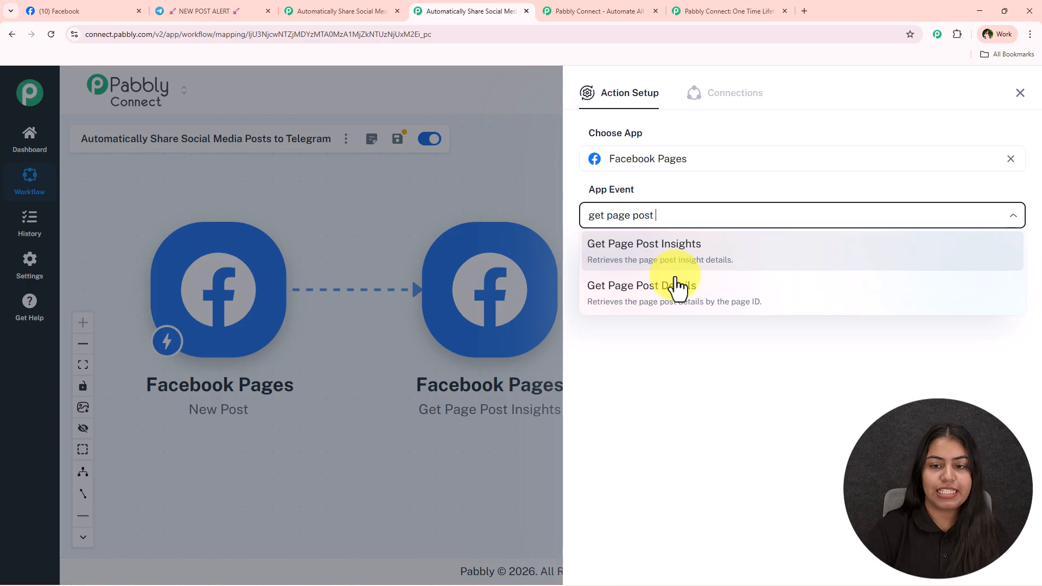
pyautogui.click(677, 288)
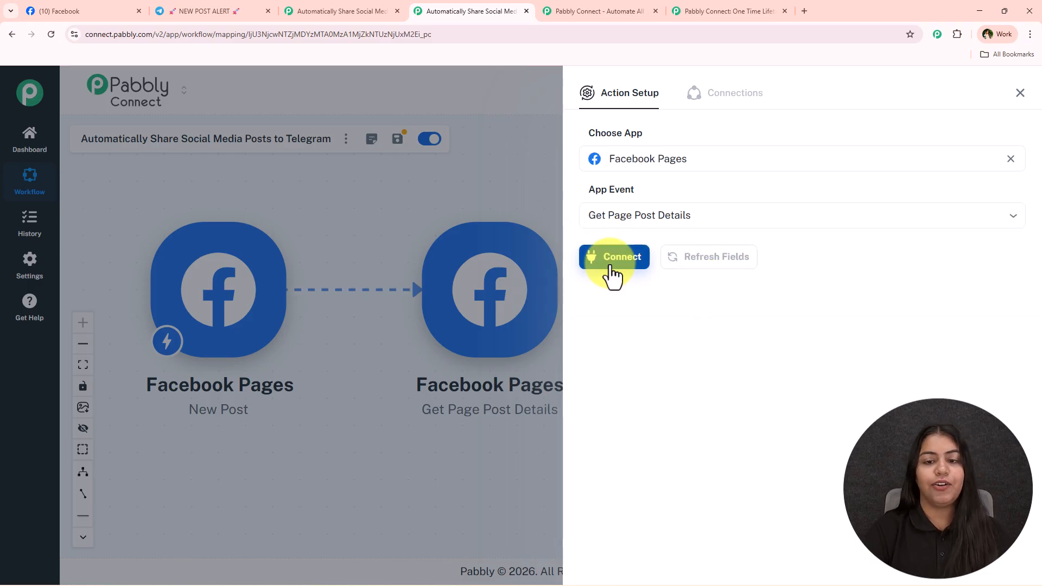
pyautogui.click(613, 273)
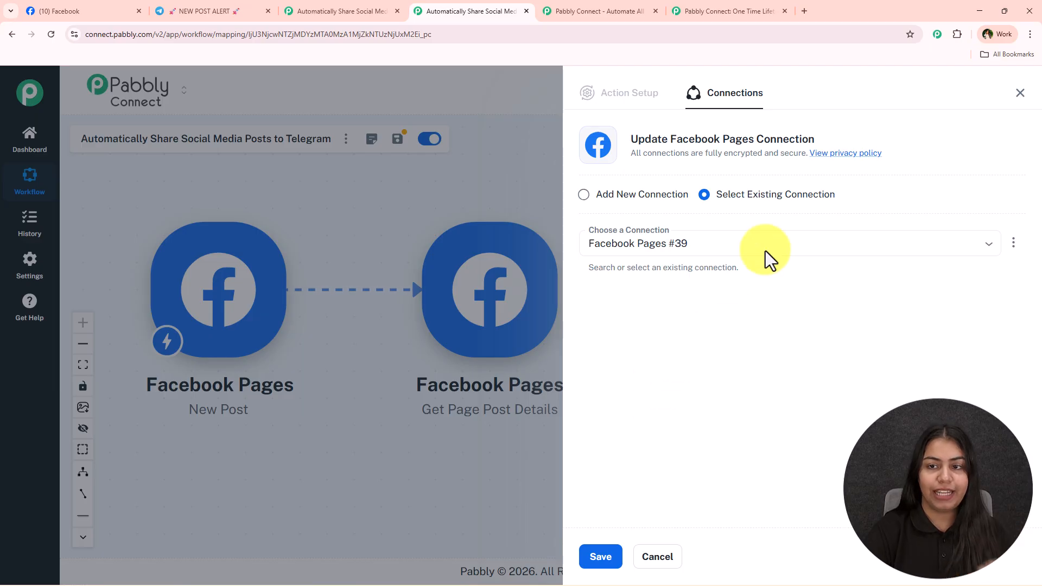
pyautogui.click(600, 557)
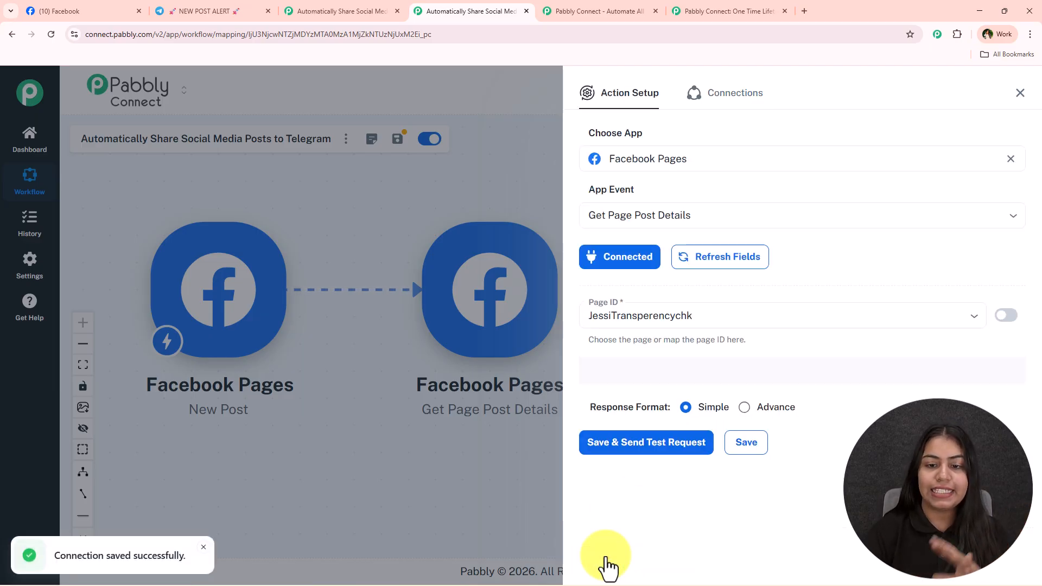
# Set the action's Page ID to Digital Dynamics and its Post ID to the first post about data-driven digital marketing strategies
pyautogui.click(665, 314)
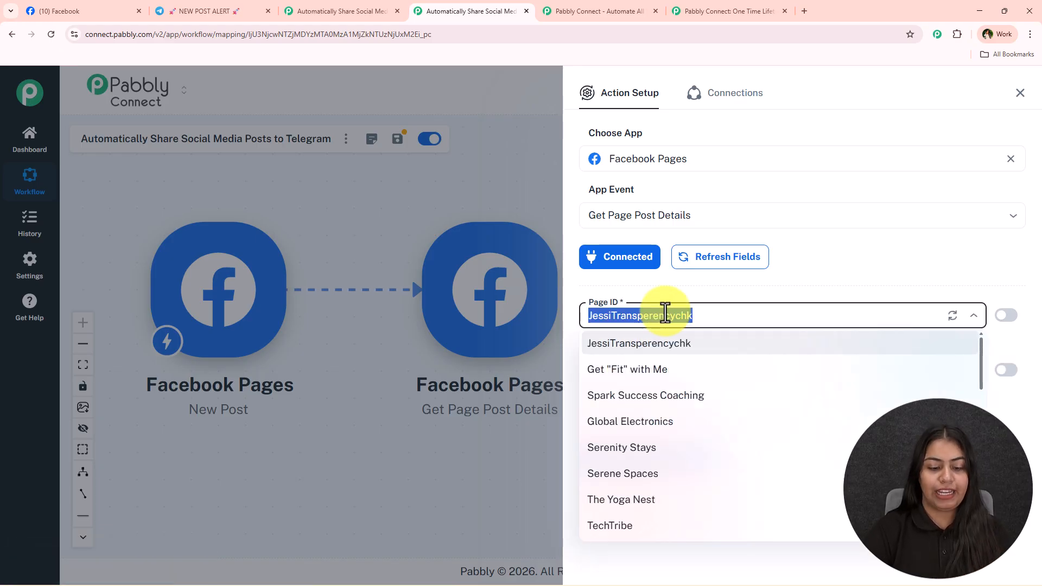
pyautogui.write('Digi')
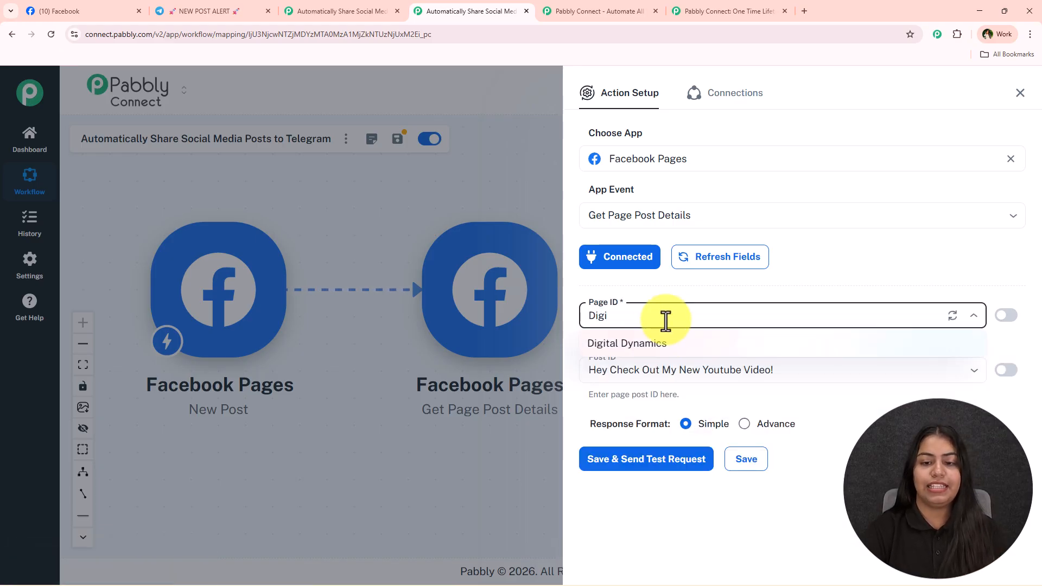
pyautogui.click(663, 344)
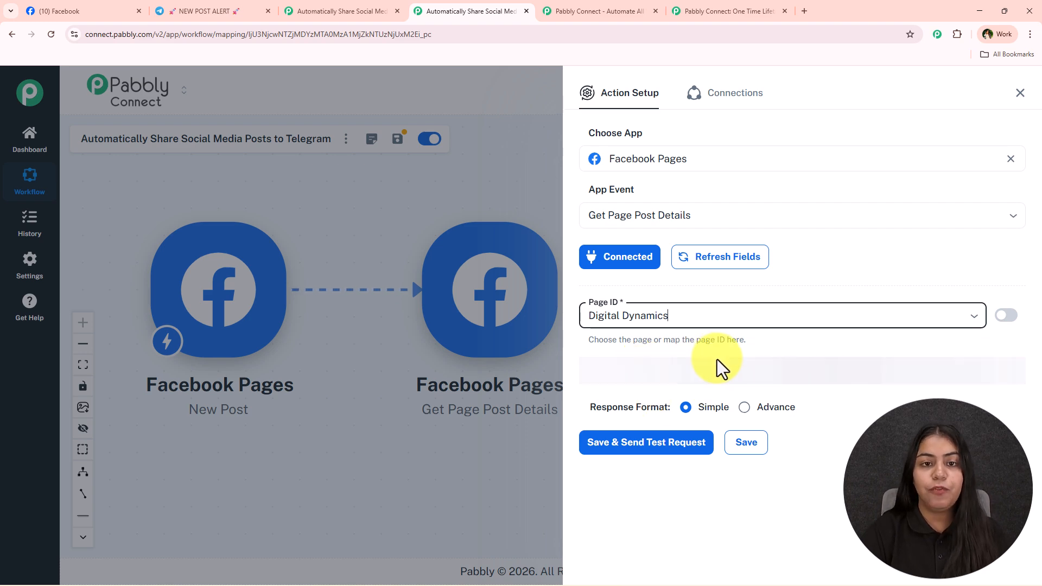
pyautogui.click(748, 369)
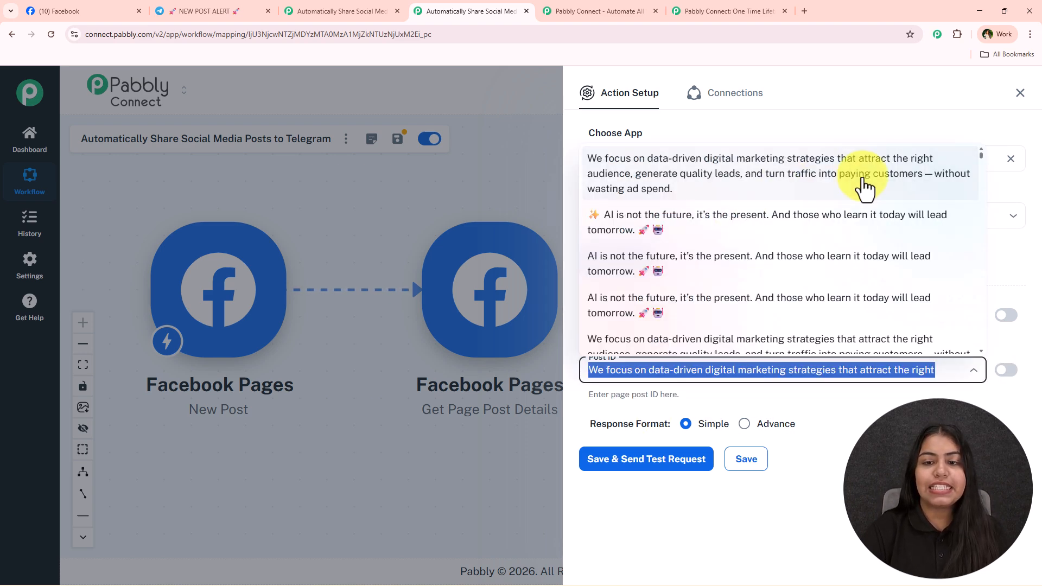
pyautogui.click(781, 220)
pyautogui.click(721, 370)
pyautogui.click(763, 174)
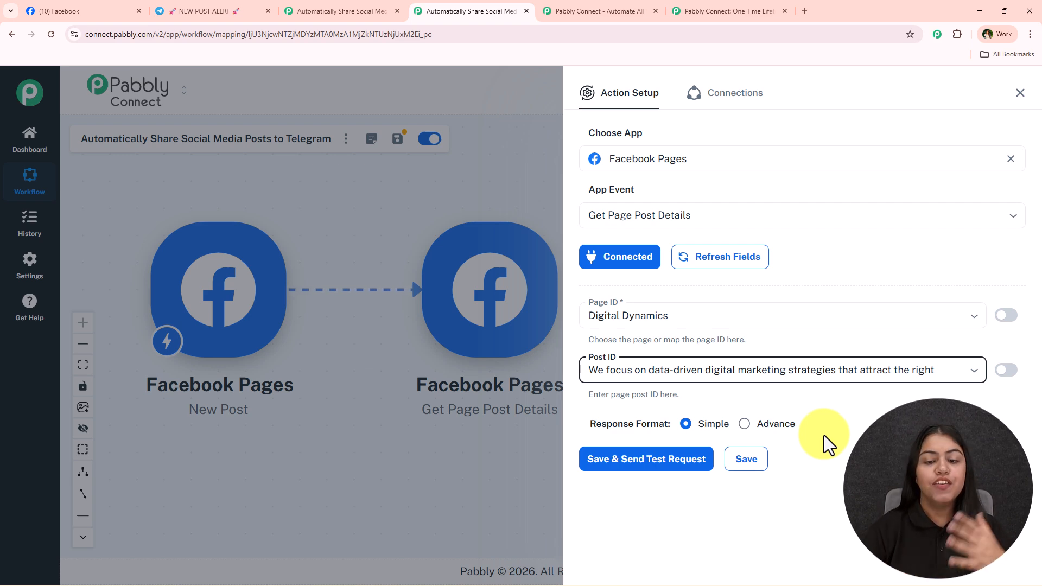
# Enable mapping for the Post ID field and clear its fixed value
pyautogui.click(1013, 372)
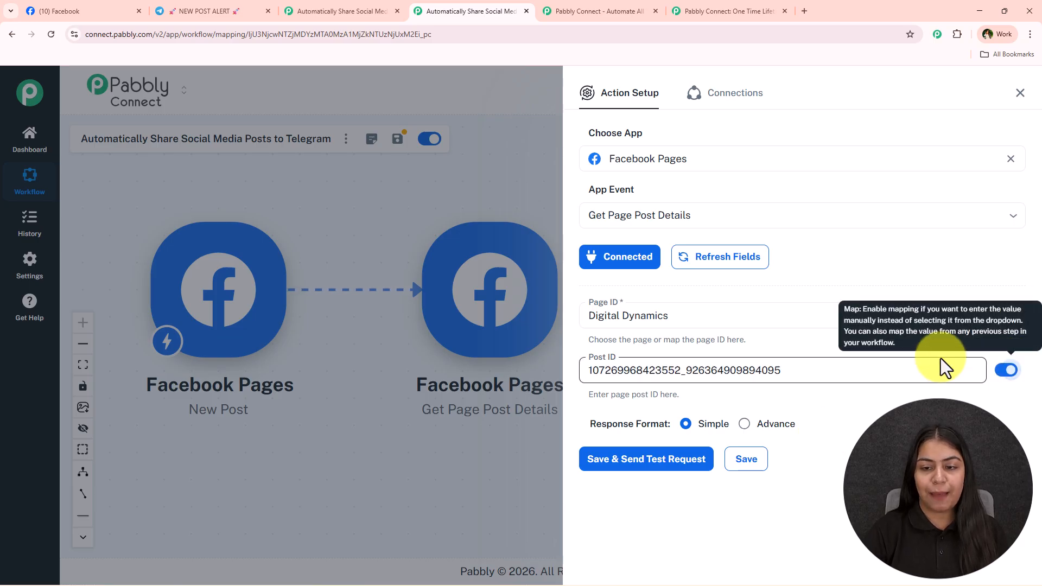
pyautogui.tripleClick(907, 360)
pyautogui.click(867, 367)
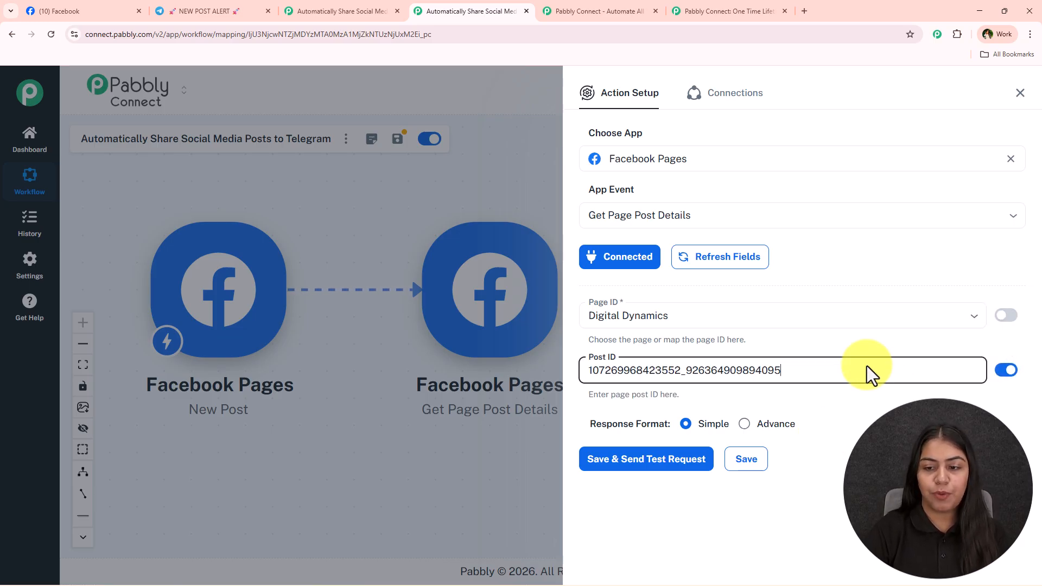
pyautogui.hotkey('ctrl', 'a')
pyautogui.press('BackSpace')
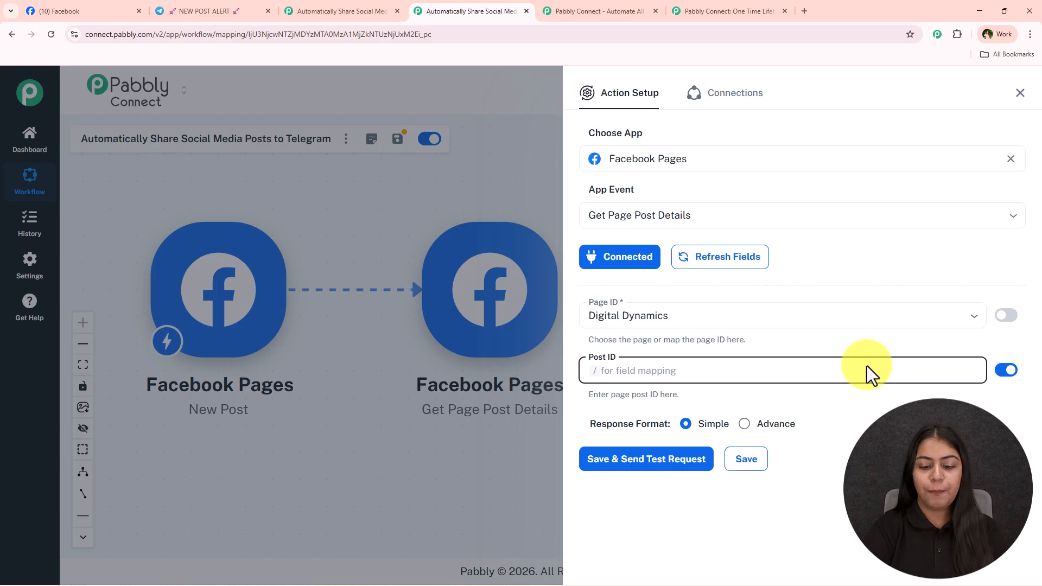
pyautogui.write('/id')
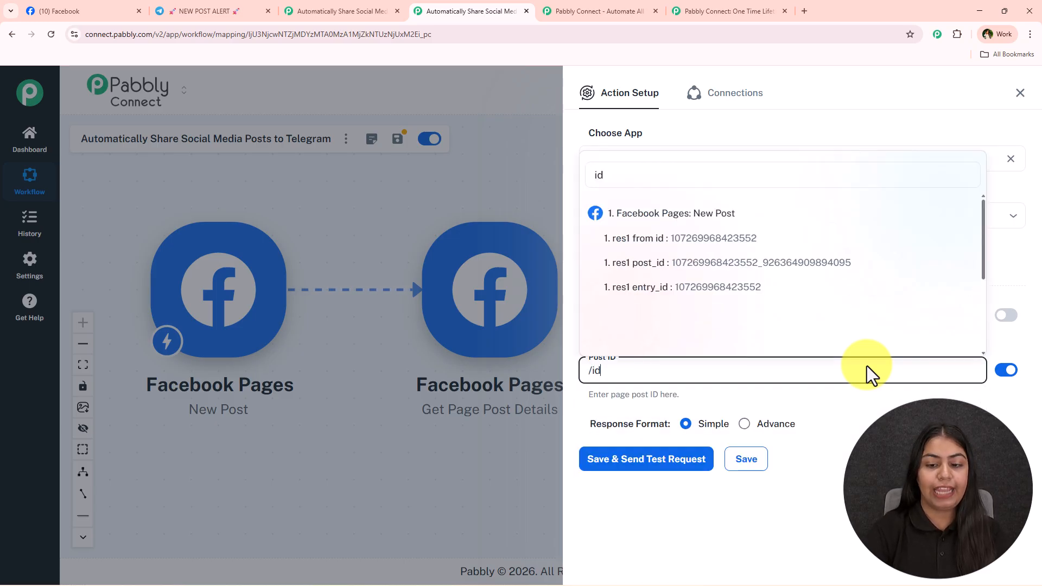
pyautogui.click(873, 312)
pyautogui.tripleClick(697, 379)
pyautogui.click(695, 369)
pyautogui.hotkey('ctrl', 'a')
pyautogui.press('BackSpace')
# Map the Post ID field to the res1 post_id value from the New Post trigger
pyautogui.write('/id')
pyautogui.press('BackSpace')
pyautogui.press('BackSpace')
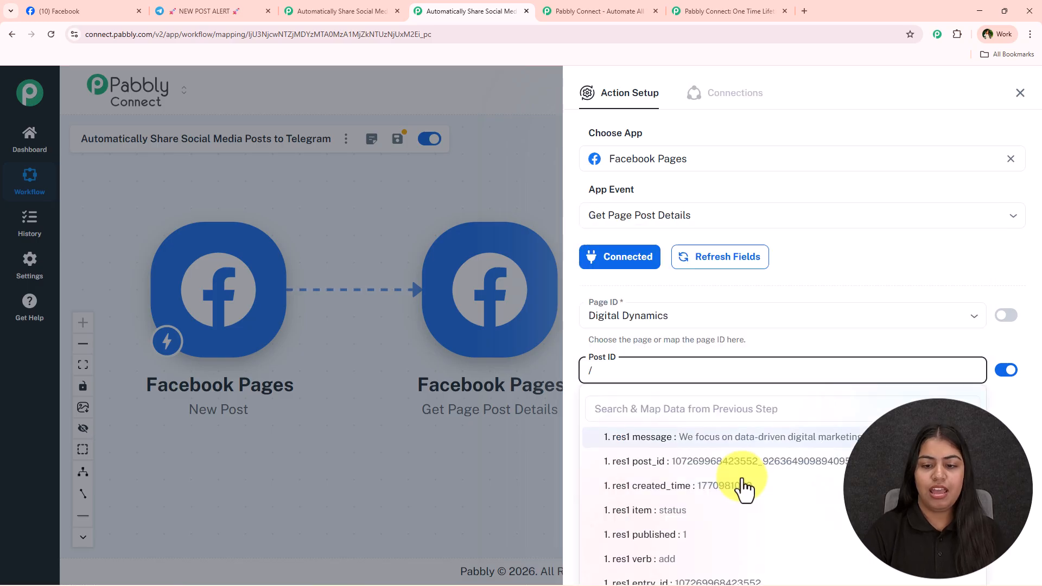
pyautogui.click(732, 471)
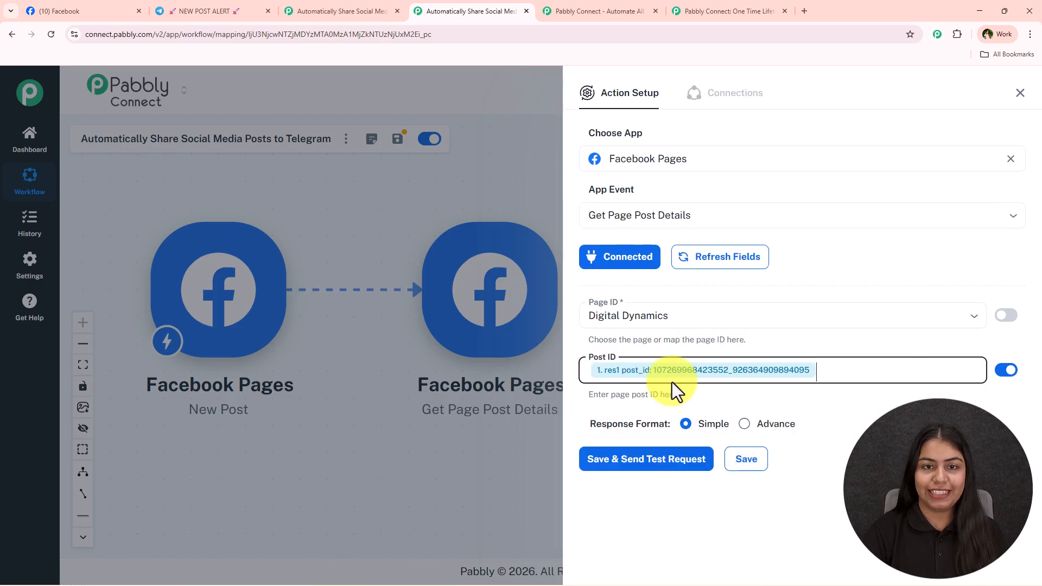
# Save the action with a test request and review the returned post details, including the permalink URL
pyautogui.click(643, 460)
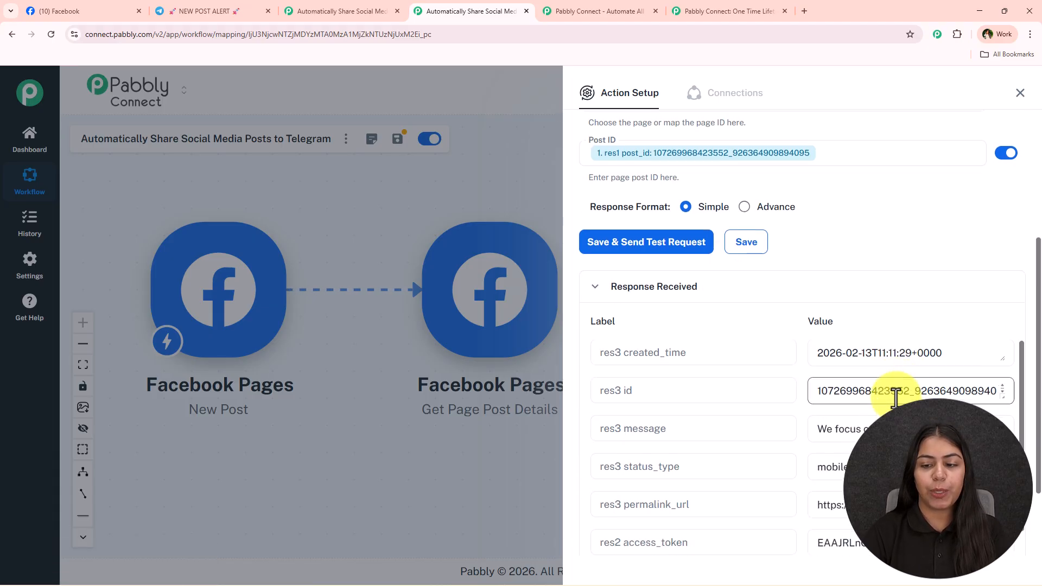
pyautogui.scroll(-2, 791, 419)
pyautogui.scroll(-1, 747, 426)
pyautogui.moveTo(817, 396); pyautogui.dragTo(997, 396)
pyautogui.scroll(-1, 852, 445)
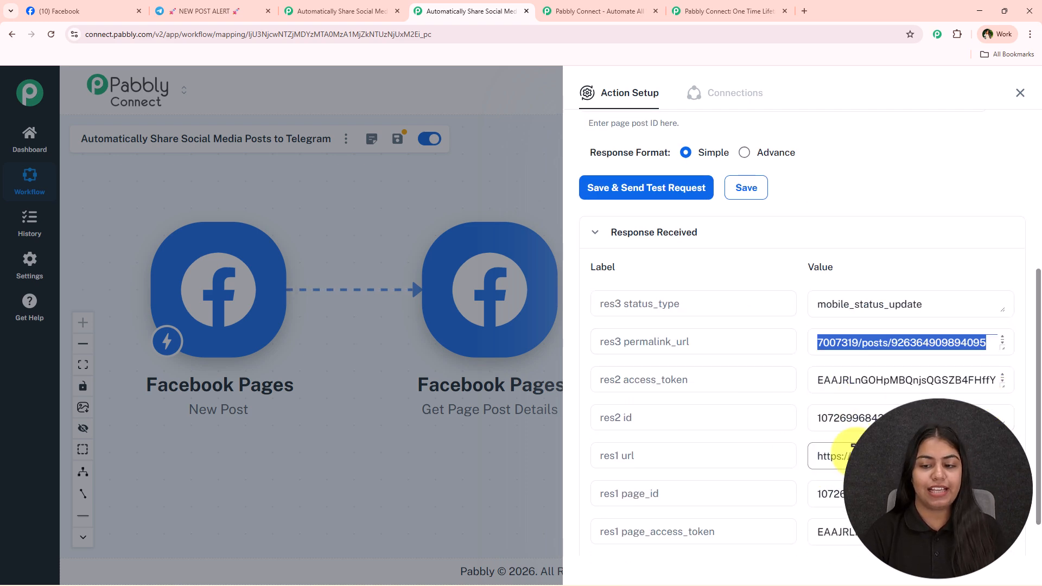
pyautogui.scroll(-1, 792, 447)
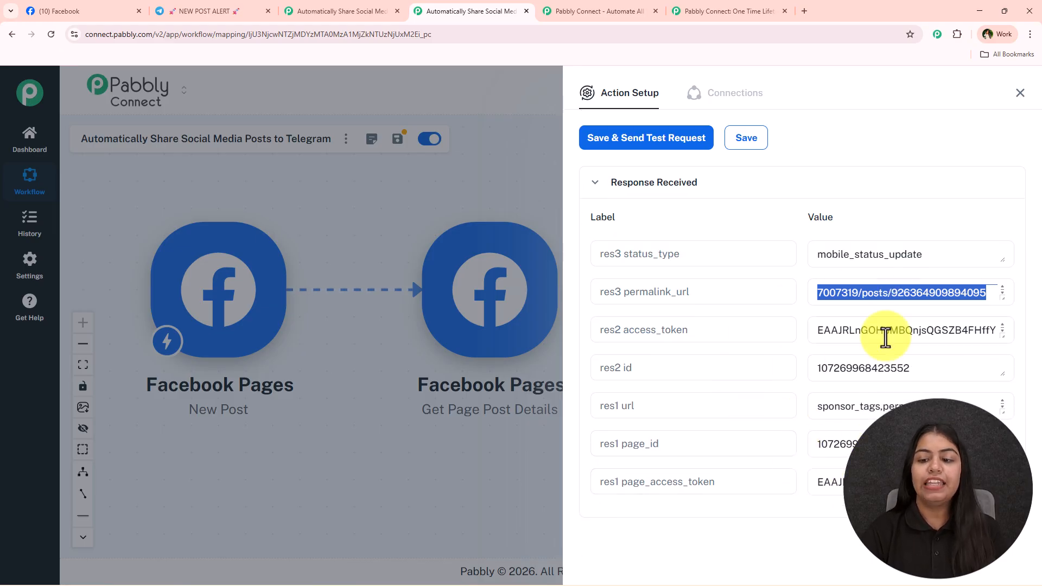
pyautogui.click(1020, 93)
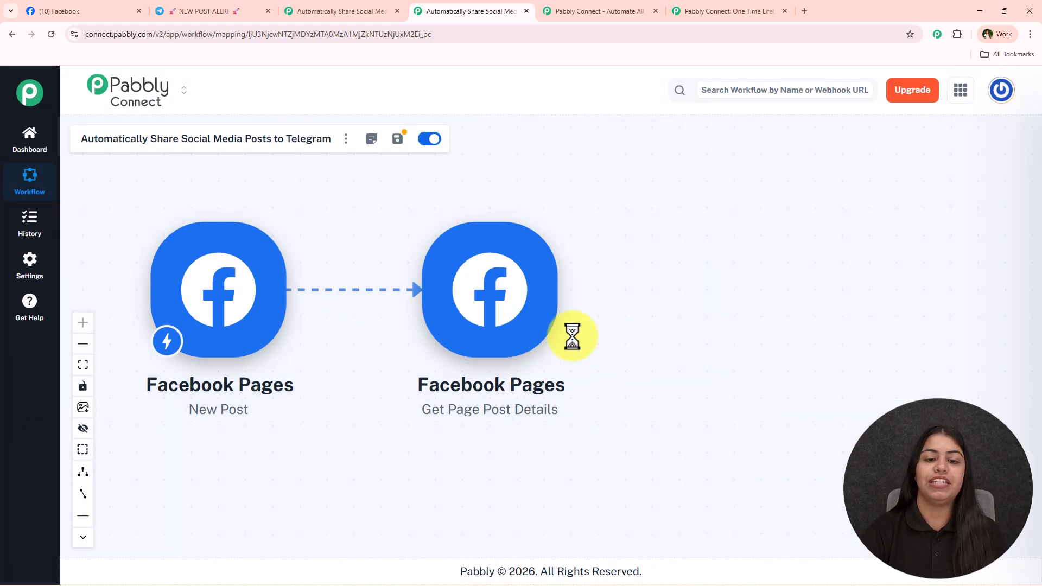
# Add an action step after Get Page Post Details using the Telegram Bot app
pyautogui.moveTo(658, 321); pyautogui.dragTo(514, 342)
pyautogui.click(460, 309)
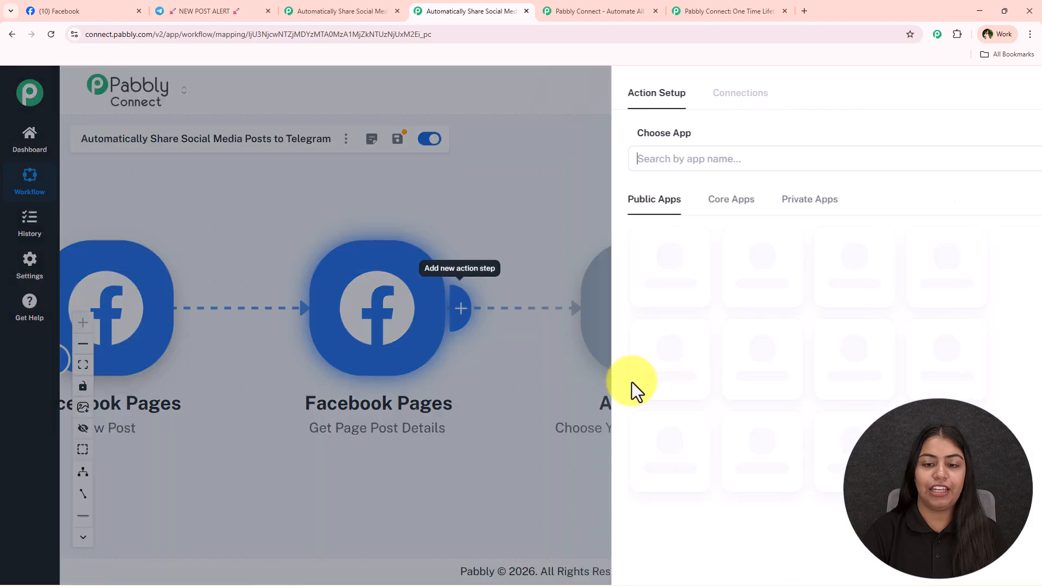
pyautogui.write('legra')
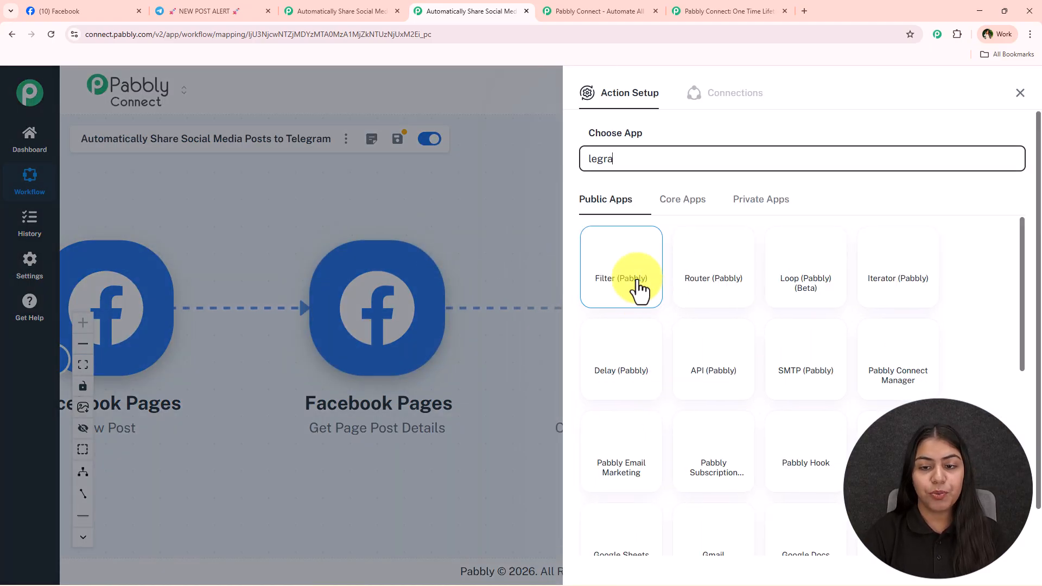
pyautogui.doubleClick(666, 153)
pyautogui.write('Tele')
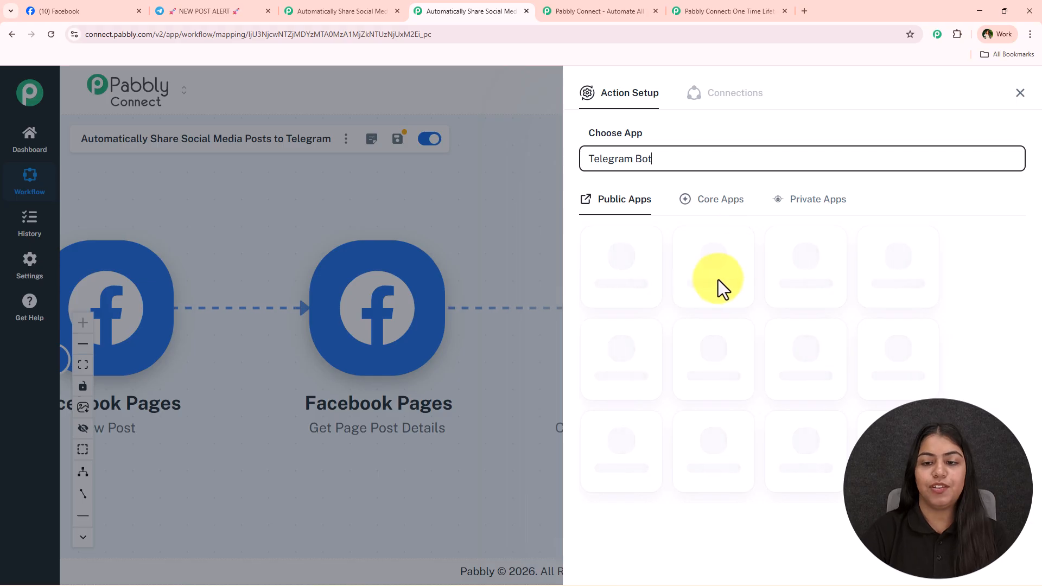
pyautogui.click(614, 275)
# Set the action event to Send a Text Message or Reply and choose to add a new Telegram Bot connection
pyautogui.click(649, 212)
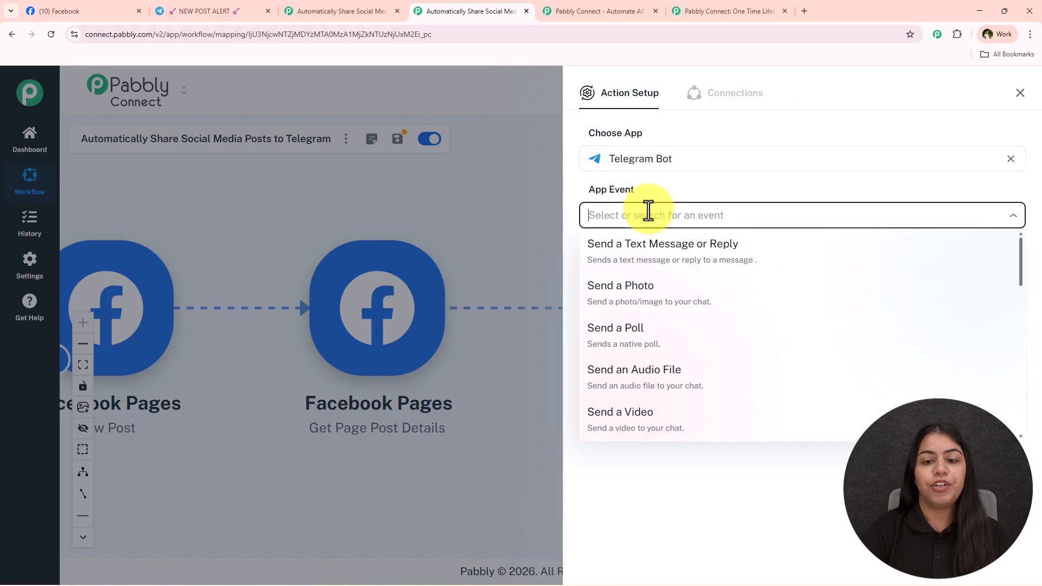
pyautogui.click(646, 255)
pyautogui.click(622, 272)
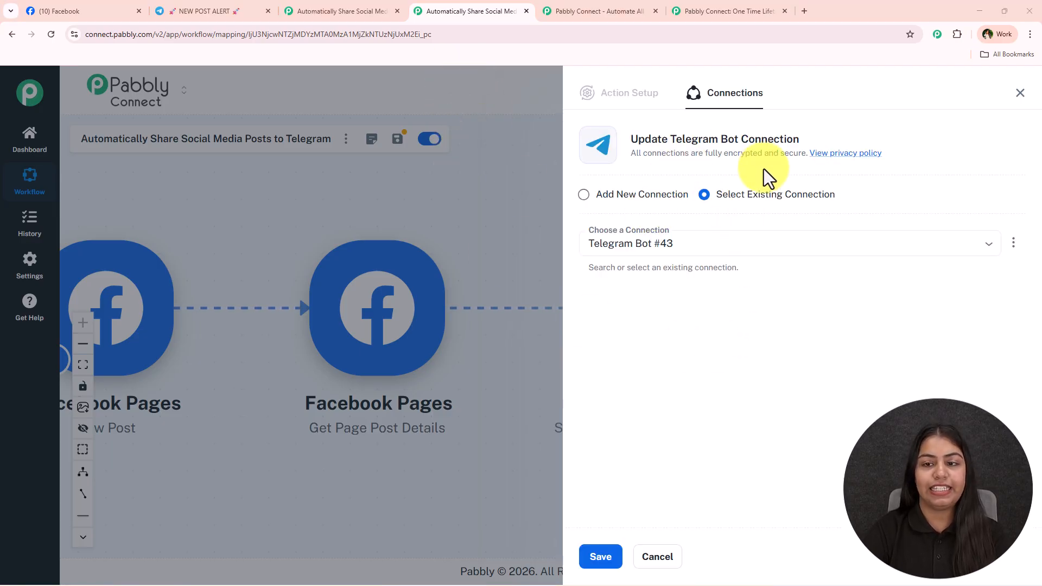
pyautogui.click(605, 196)
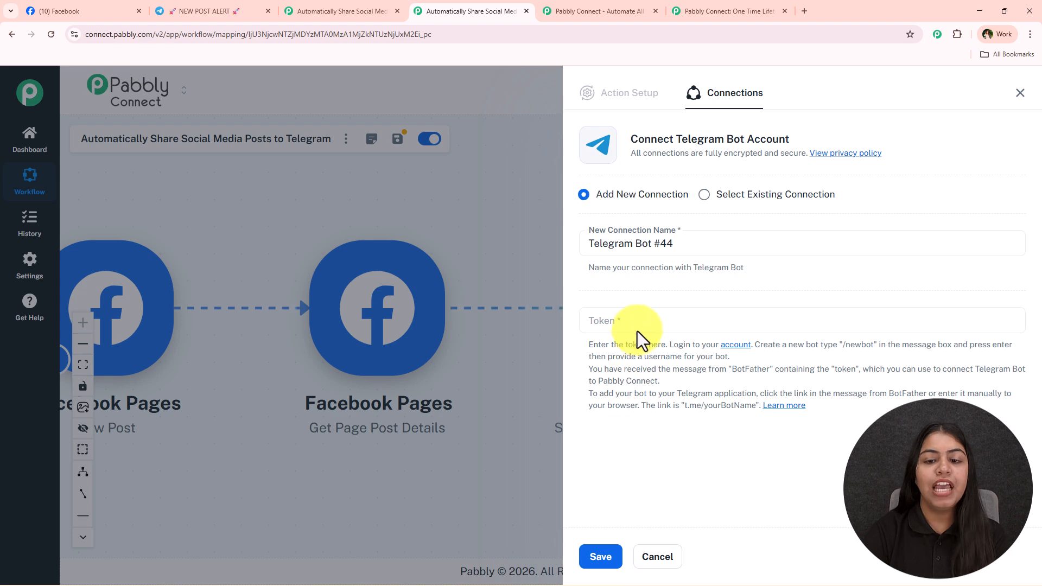
pyautogui.click(619, 322)
pyautogui.click(912, 461)
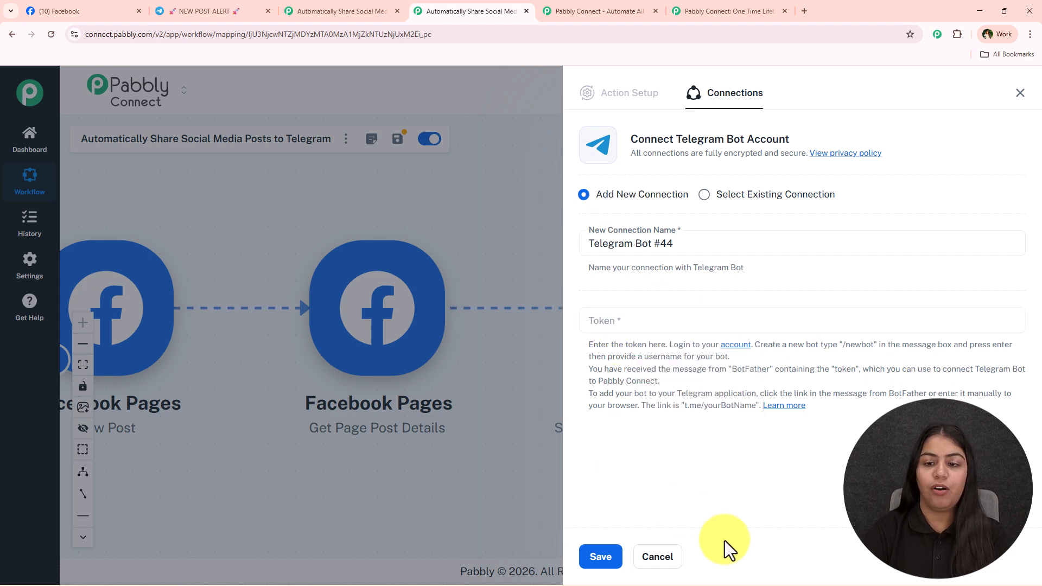
# Switch to Telegram, open the BotFather chat and start the bot to bring up its commands
pyautogui.click(169, 6)
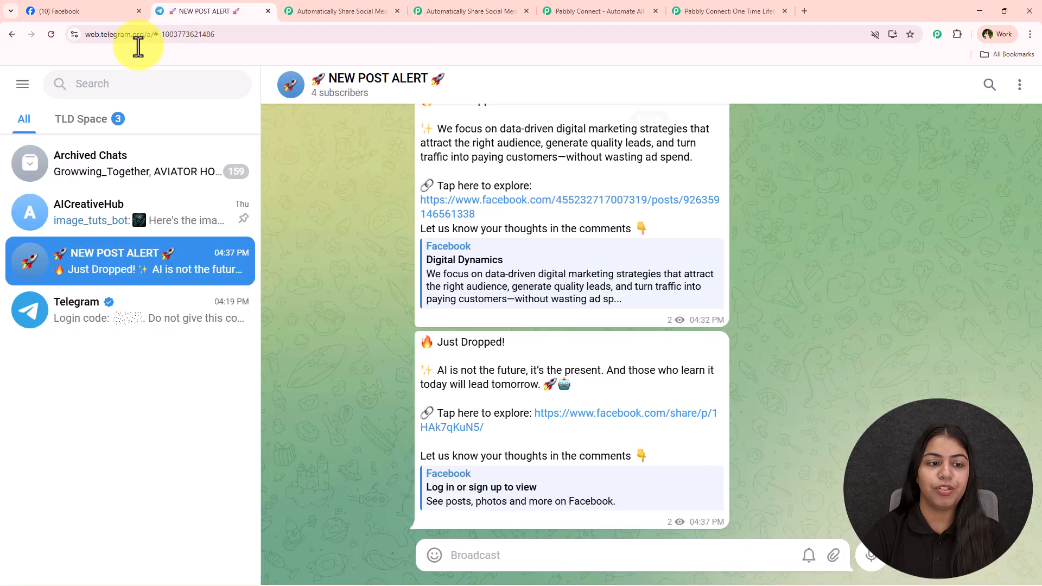
pyautogui.click(148, 91)
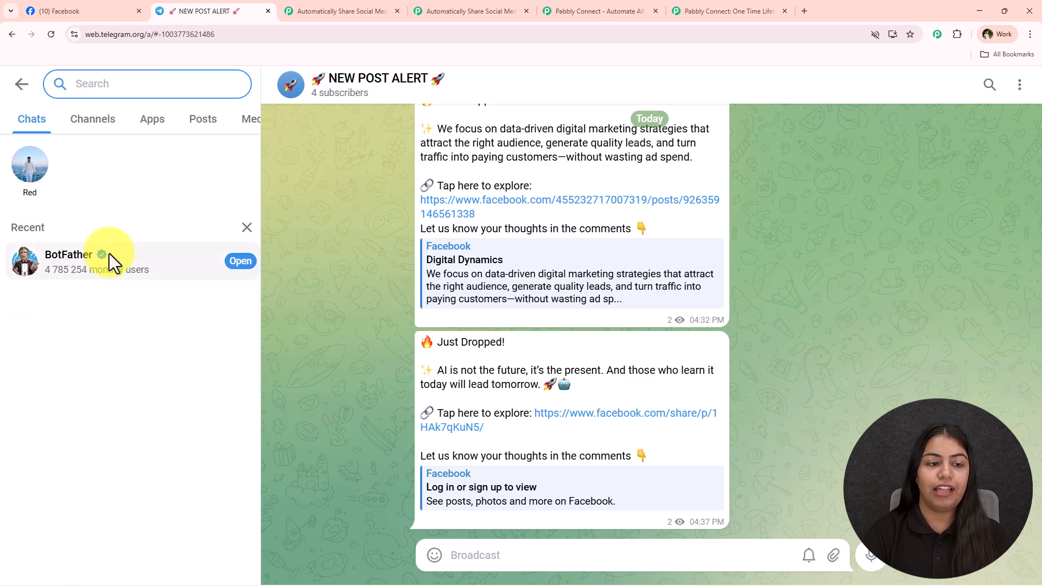
pyautogui.click(111, 263)
pyautogui.click(941, 90)
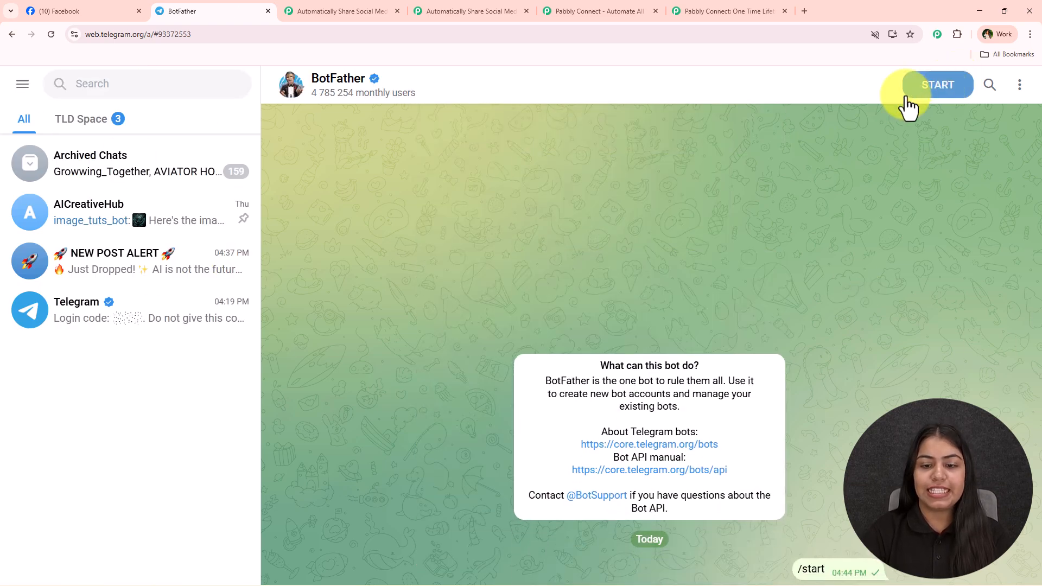
pyautogui.scroll(6, 493, 393)
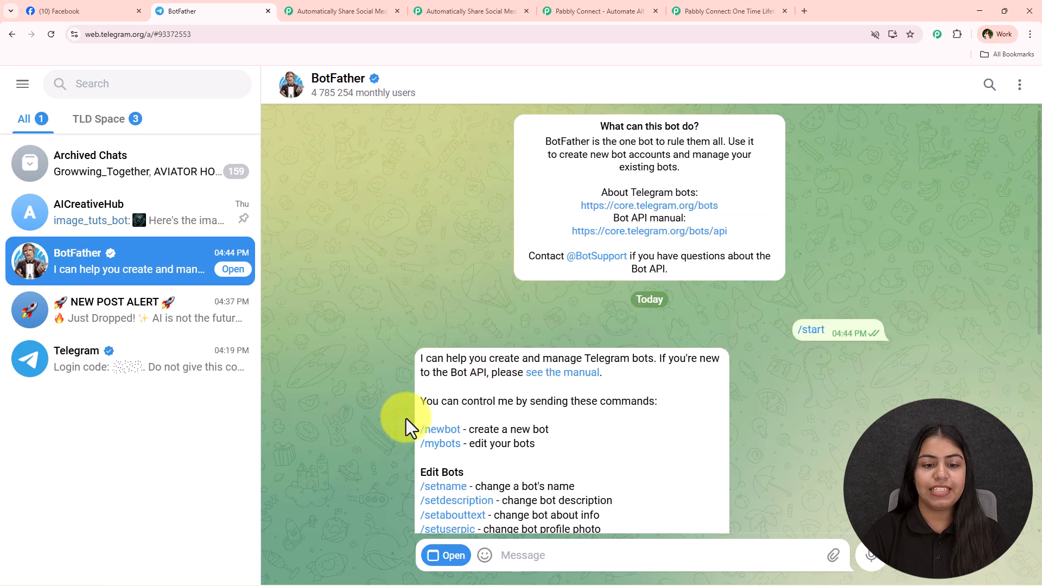
# Create a new bot through BotFather named New Post with the username Pab_New_Post_bot
pyautogui.click(425, 432)
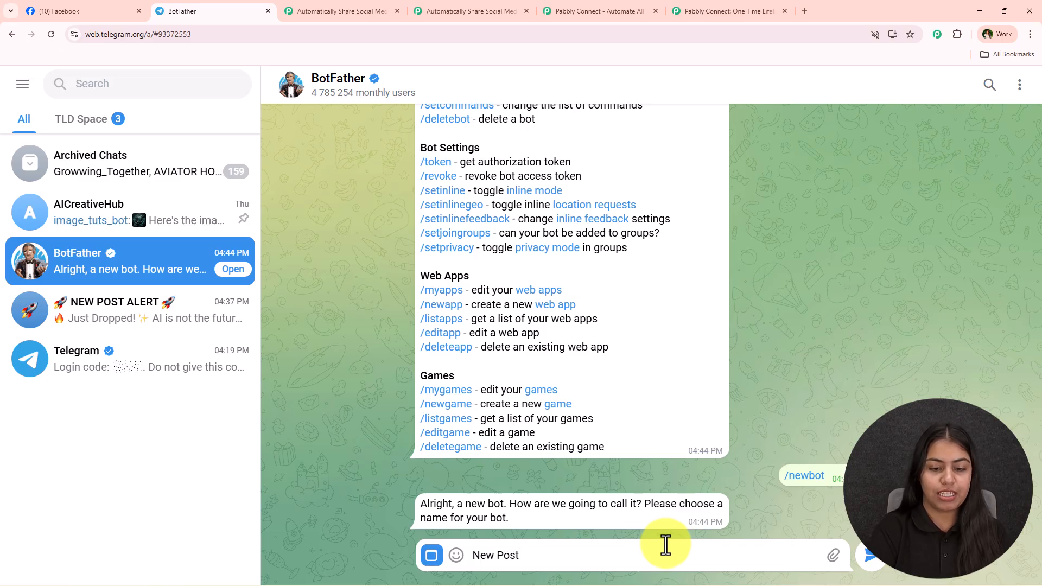
pyautogui.press('Return')
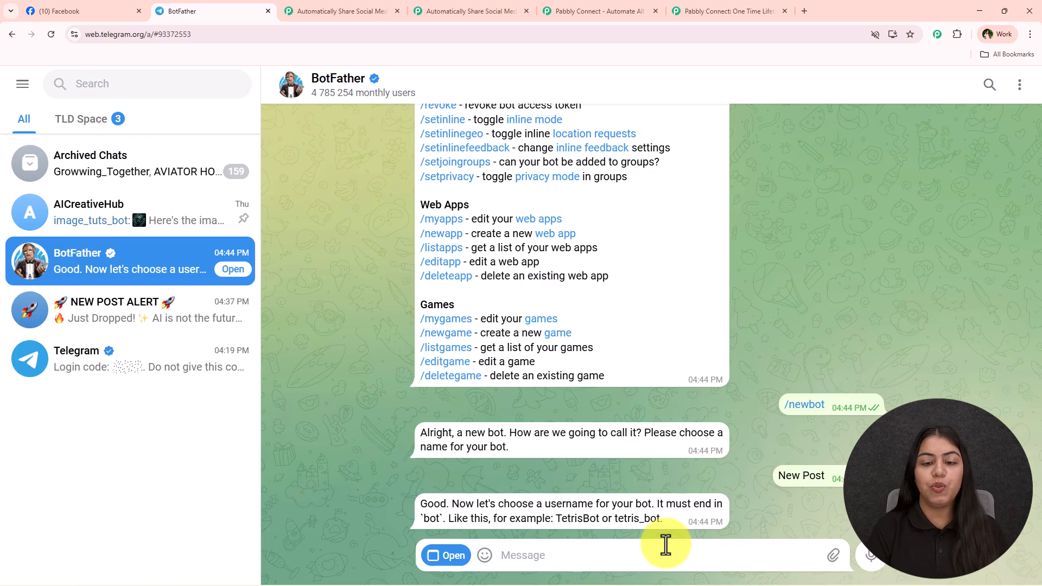
pyautogui.write('Pab_New_Post_o')
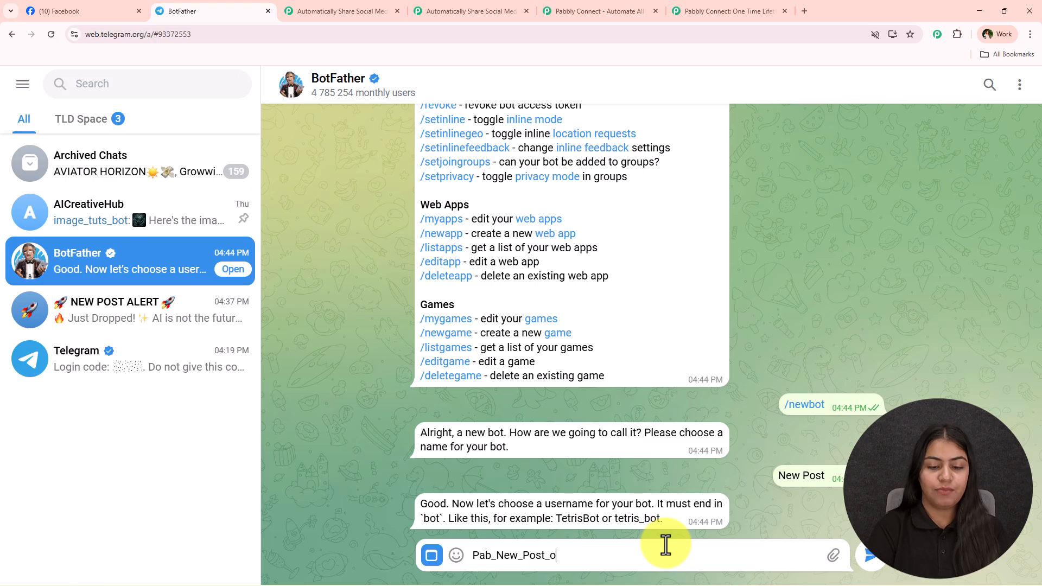
pyautogui.write('t')
pyautogui.press('Return')
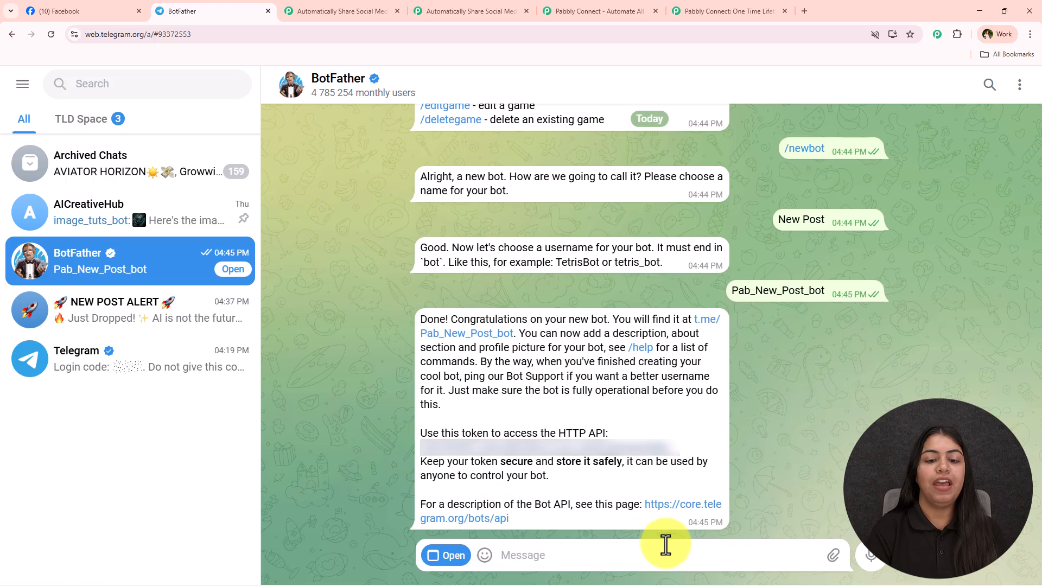
# Copy the bot's API token from BotFather, paste it into the new Telegram Bot connection in Pabbly Connect and save the connection
pyautogui.click(645, 452)
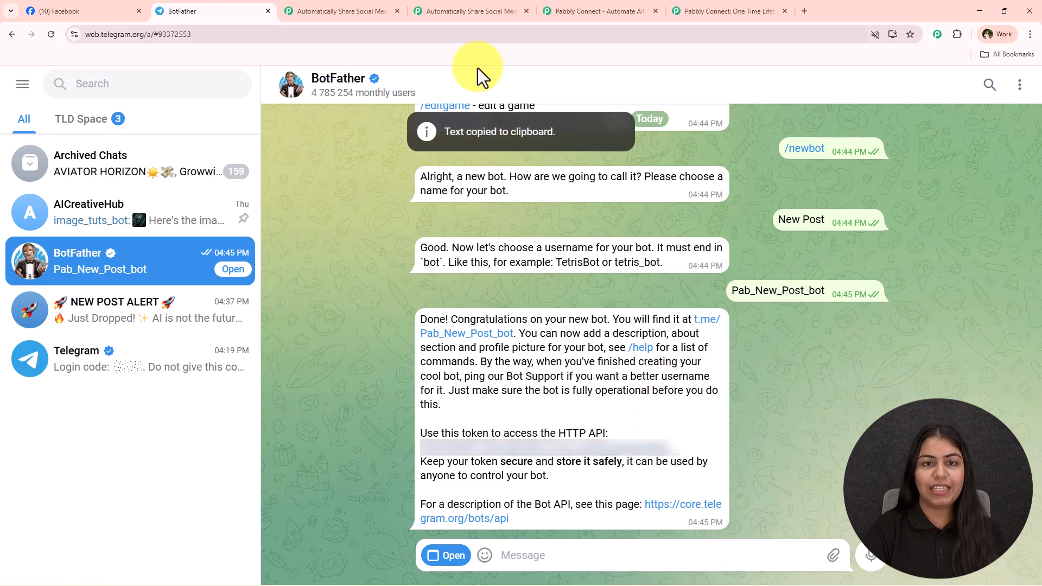
pyautogui.click(567, 8)
pyautogui.click(467, 11)
pyautogui.click(647, 320)
pyautogui.hotkey('ctrl', 'v')
pyautogui.click(603, 558)
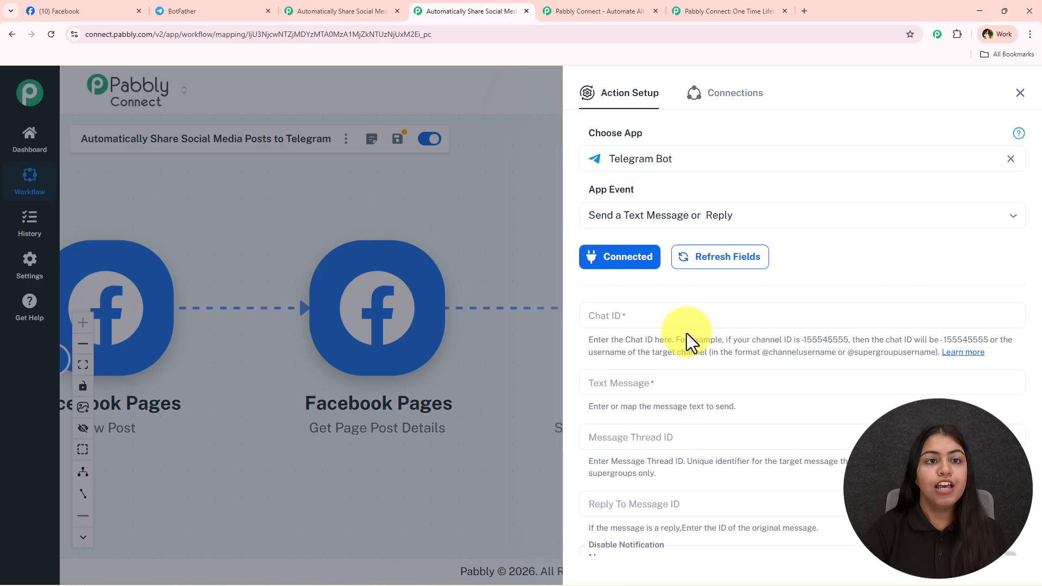
# Return to Telegram, open the NEW POST ALERT channel's info and check its subscribers
pyautogui.click(247, 8)
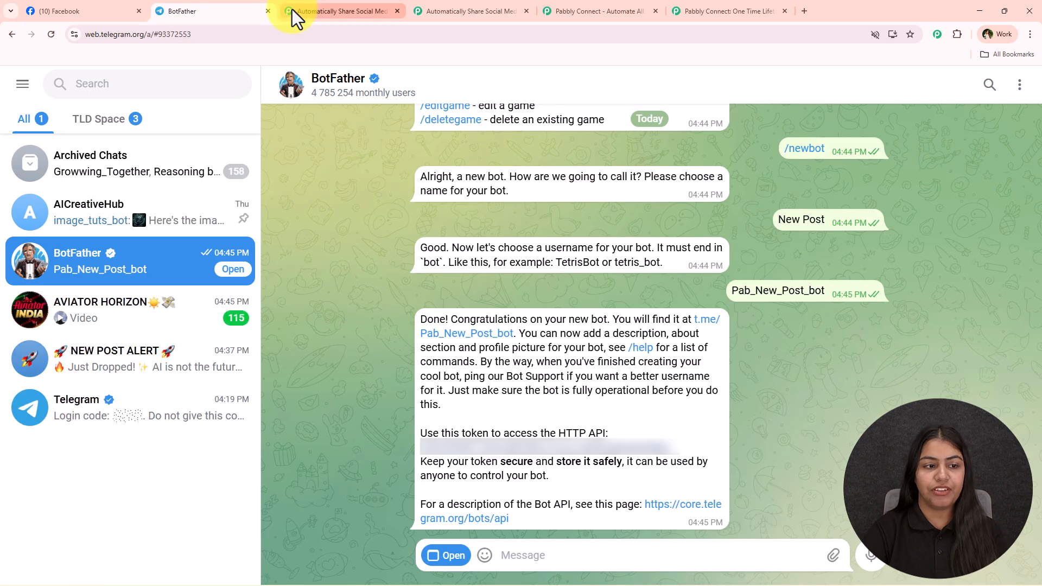
pyautogui.click(101, 374)
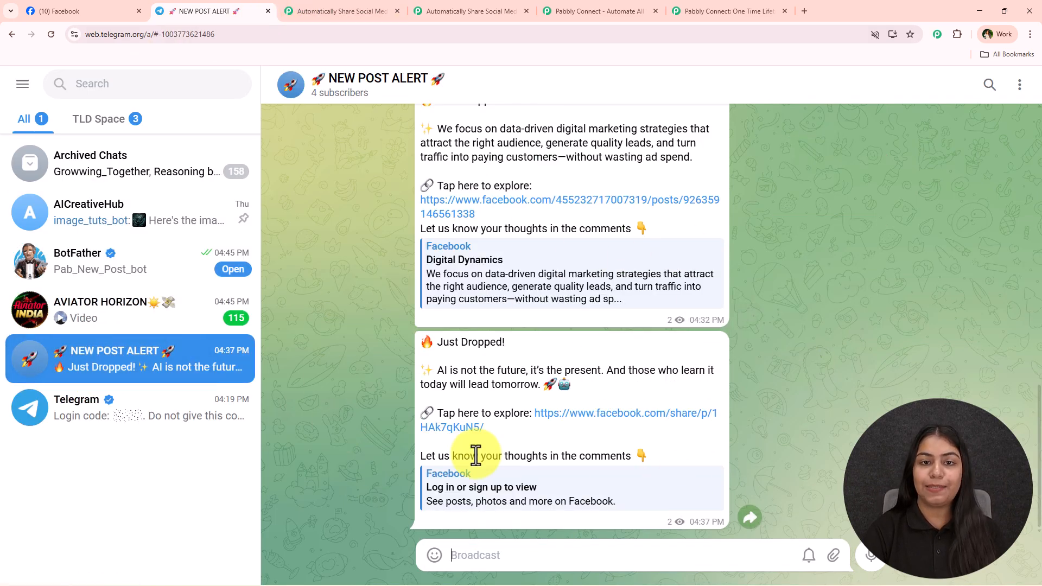
pyautogui.click(332, 99)
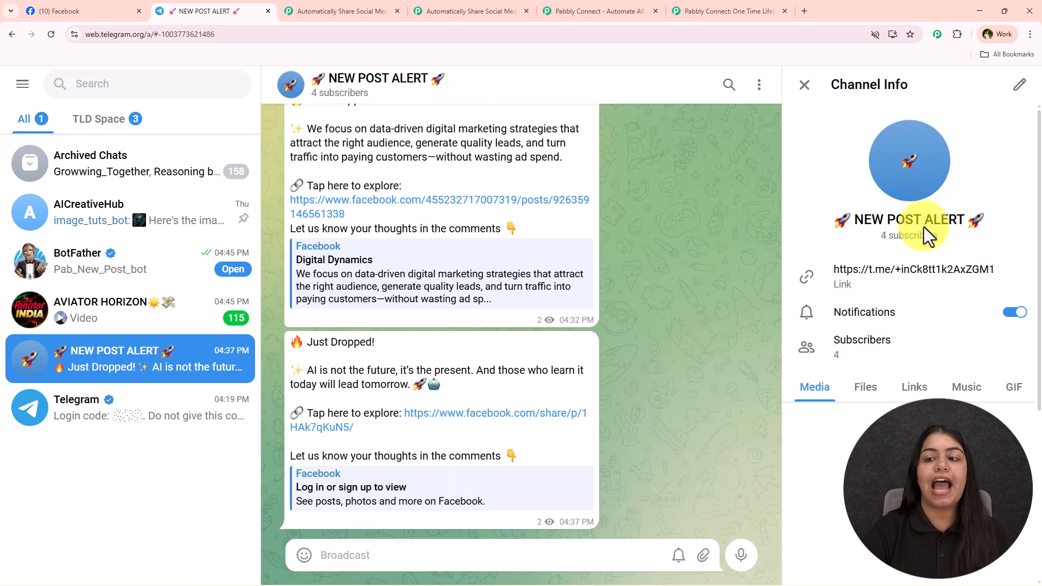
pyautogui.click(861, 342)
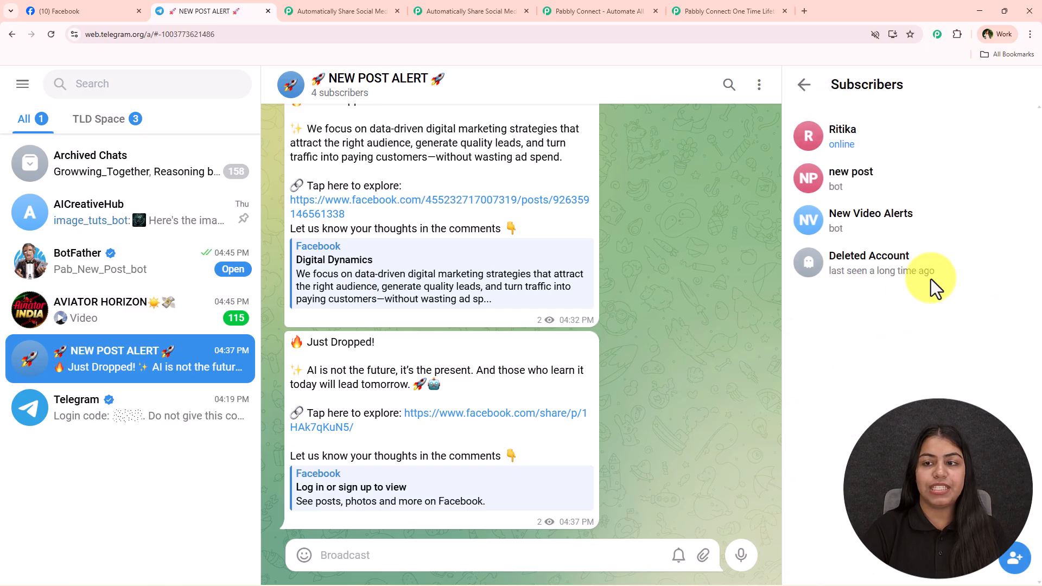
pyautogui.click(803, 84)
# Add Pab_New_Post_bot as an administrator of the NEW POST ALERT channel and close the channel info
pyautogui.scroll(-3, 863, 380)
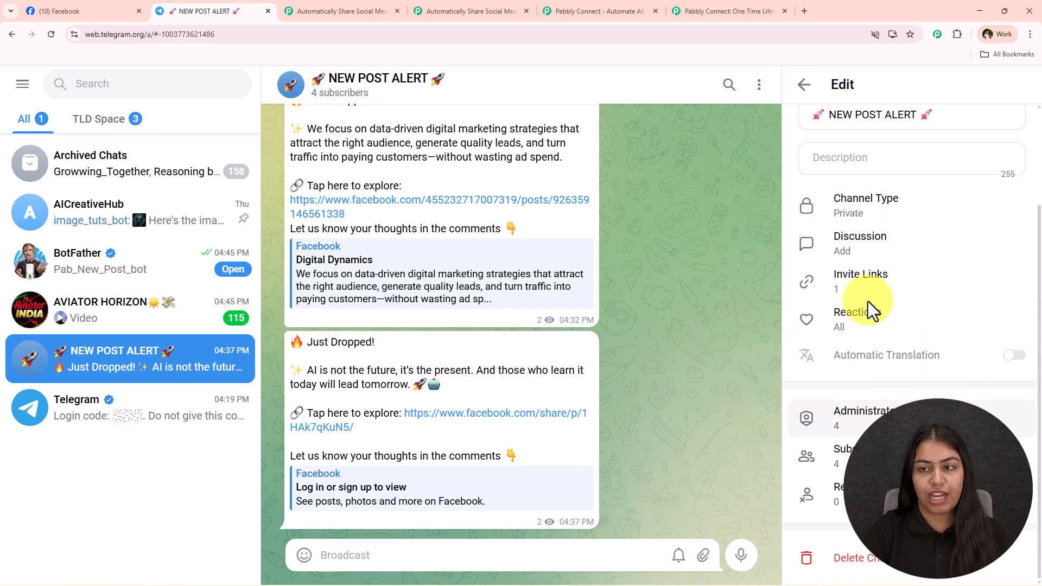
pyautogui.scroll(3, 861, 372)
pyautogui.scroll(-3, 862, 374)
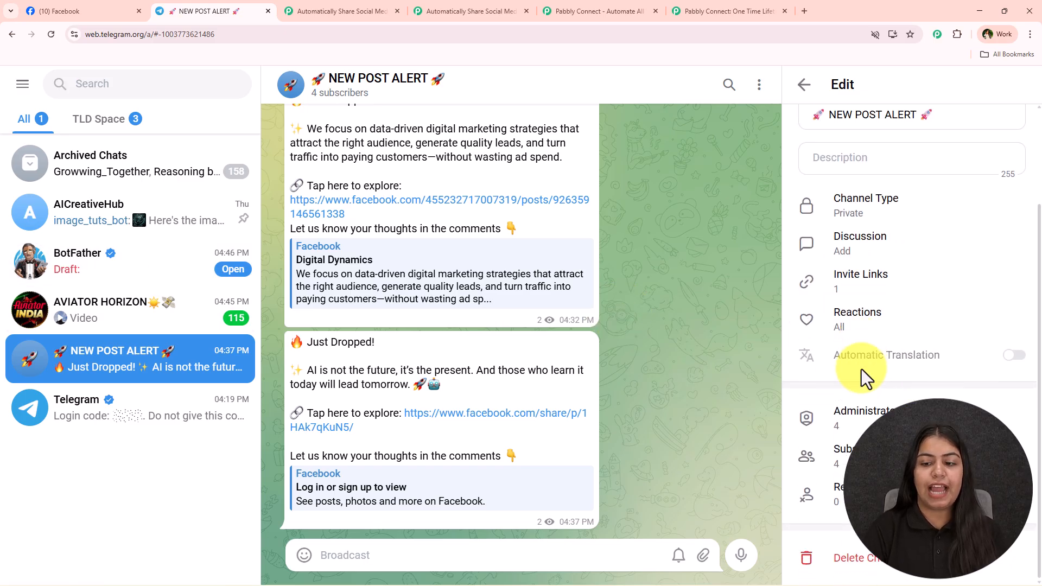
pyautogui.click(861, 418)
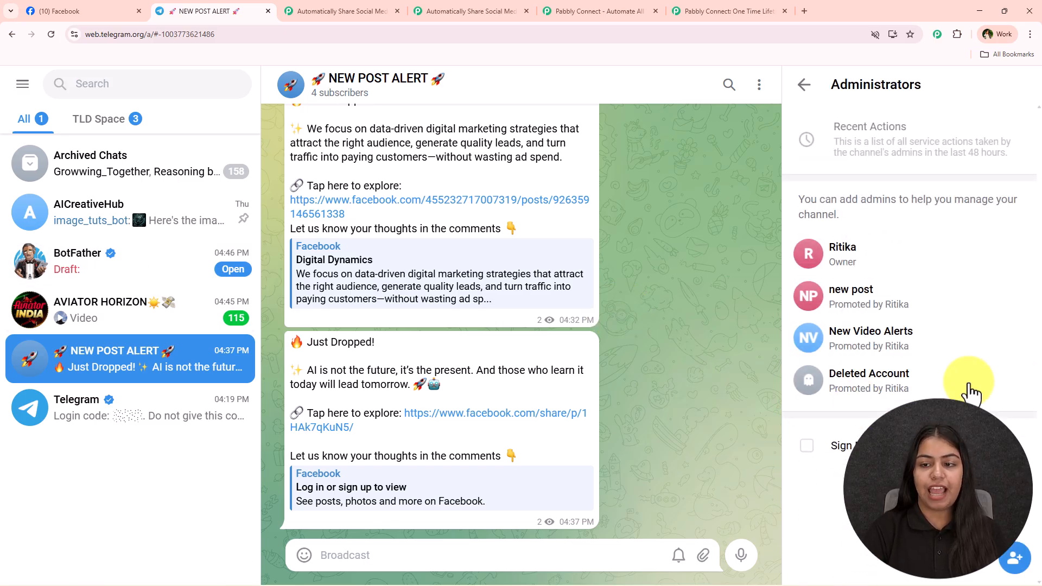
pyautogui.click(1014, 566)
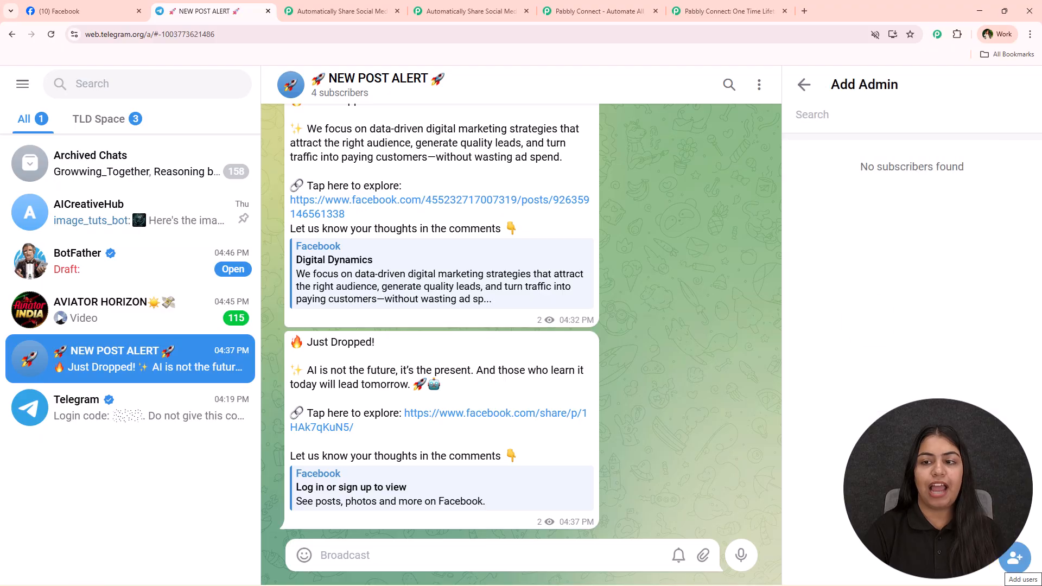
pyautogui.hotkey('ctrl', 'v')
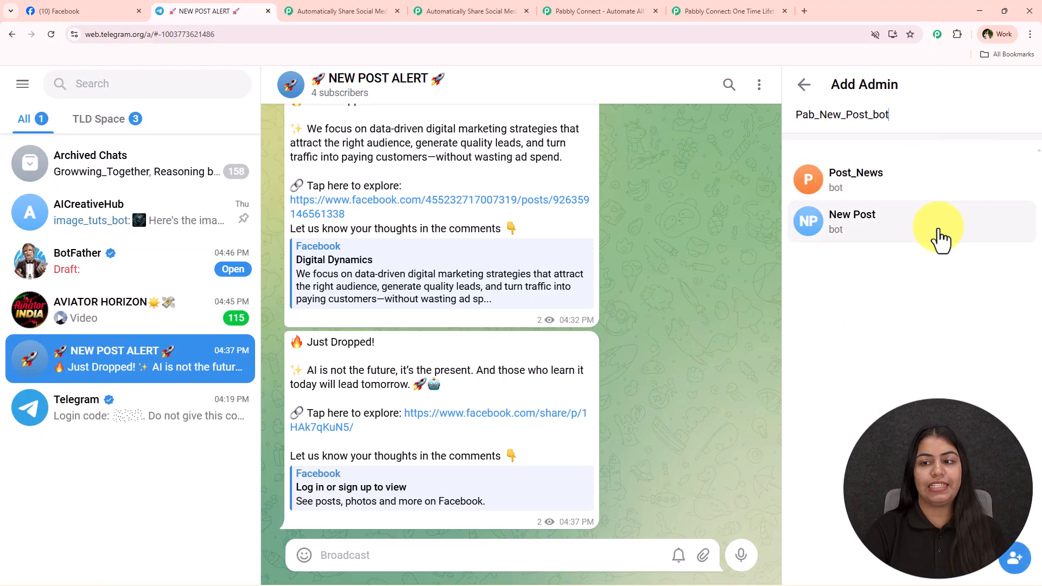
pyautogui.click(941, 239)
pyautogui.click(1013, 565)
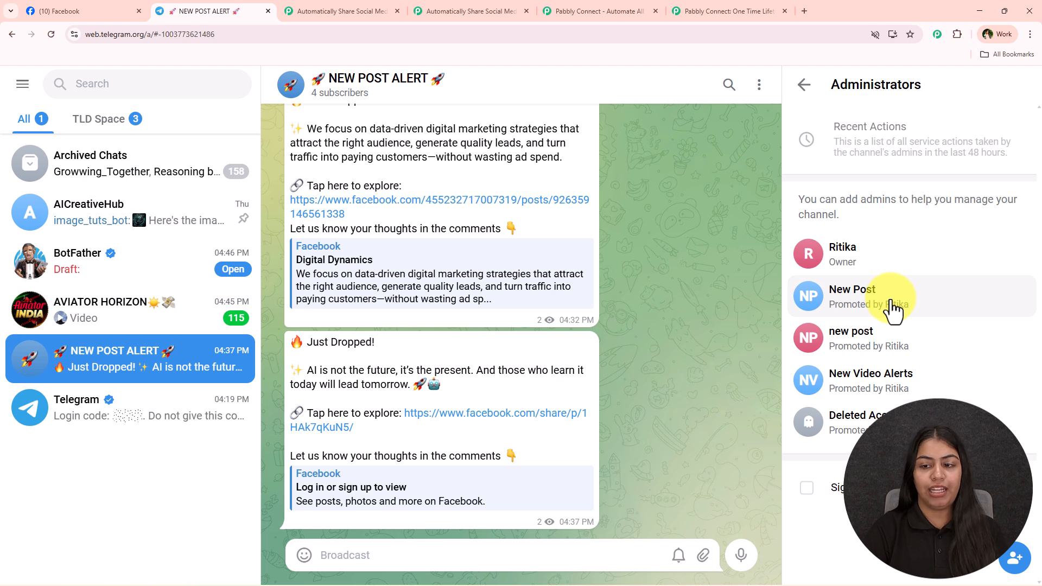
pyautogui.click(806, 86)
pyautogui.click(806, 86)
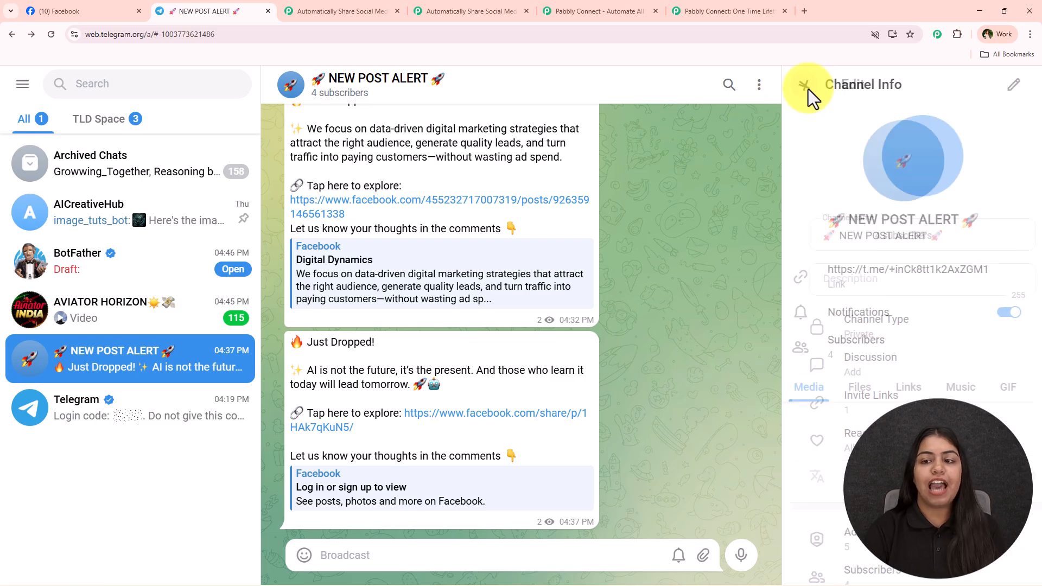
pyautogui.click(806, 86)
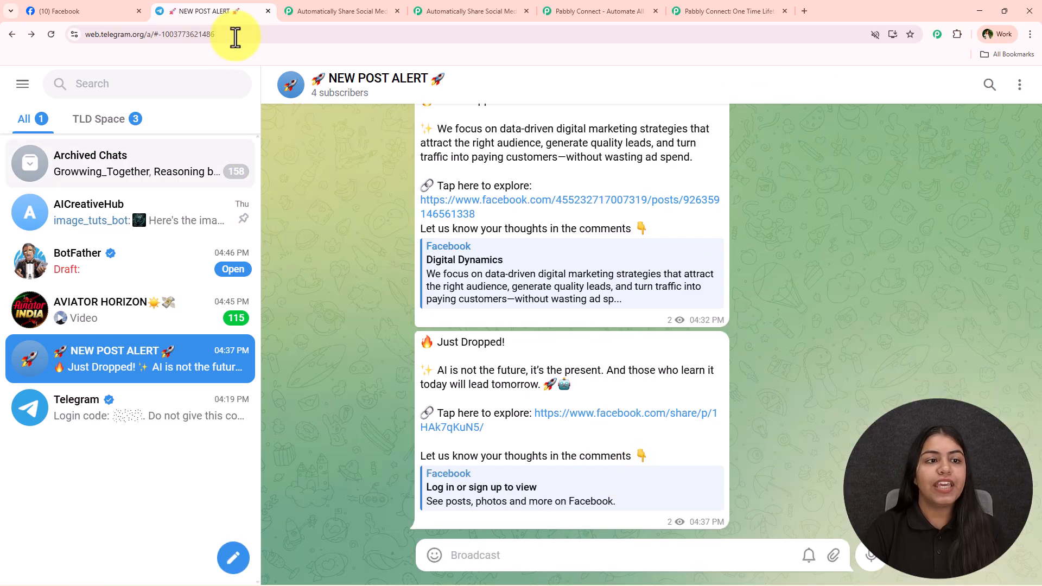
# Copy the channel ID, including its minus sign, from the Telegram web address and paste it as the Chat ID in Pabbly Connect
pyautogui.doubleClick(168, 34)
pyautogui.moveTo(158, 36); pyautogui.dragTo(158, 36)
pyautogui.hotkey('ctrl', 'c')
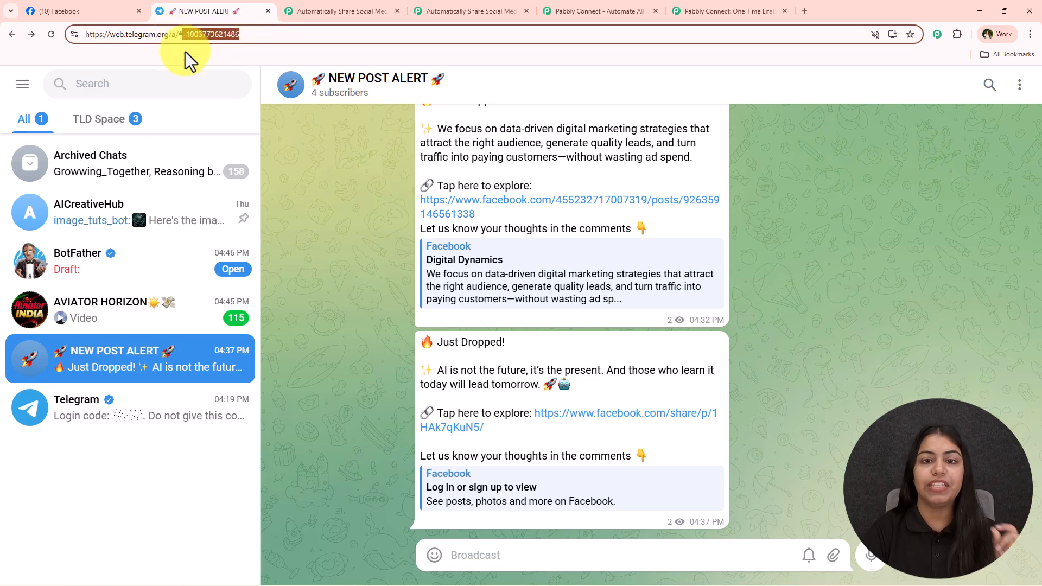
pyautogui.click(530, 4)
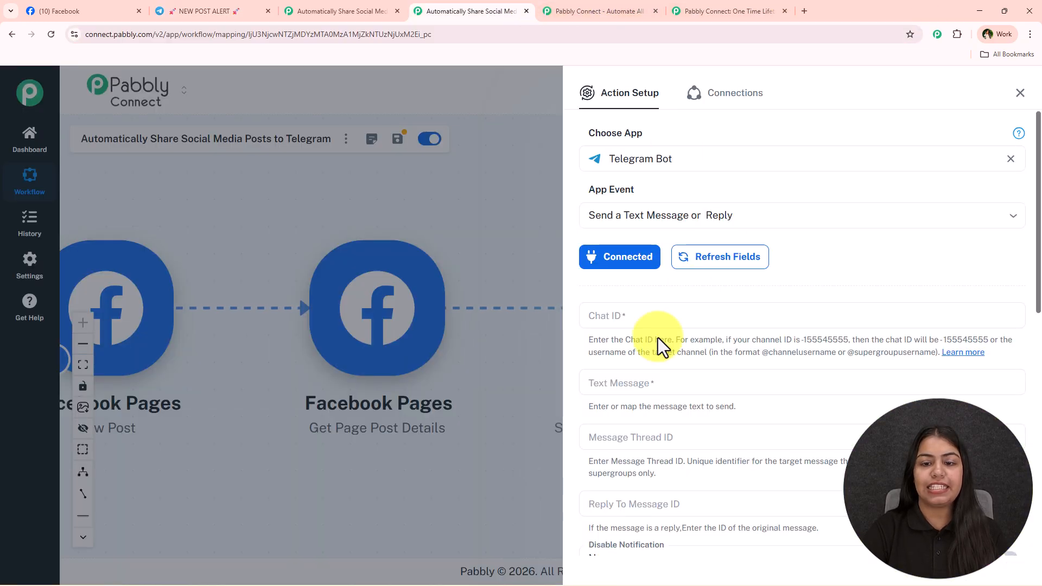
pyautogui.click(656, 316)
pyautogui.hotkey('ctrl', 'v')
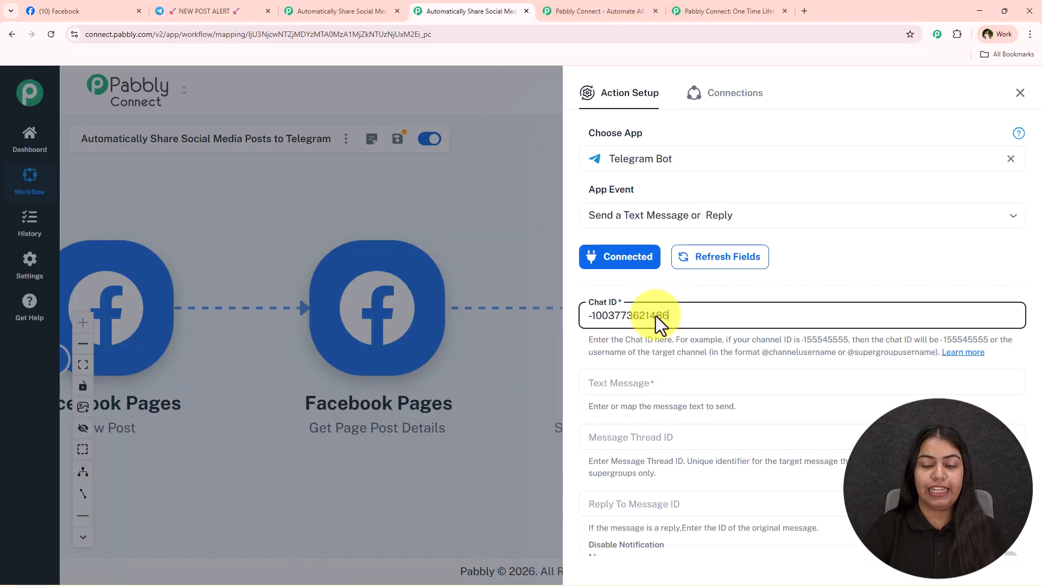
# Return to Telegram, check the channel ID in the web address and look at the additional app options
pyautogui.click(217, 11)
pyautogui.click(171, 34)
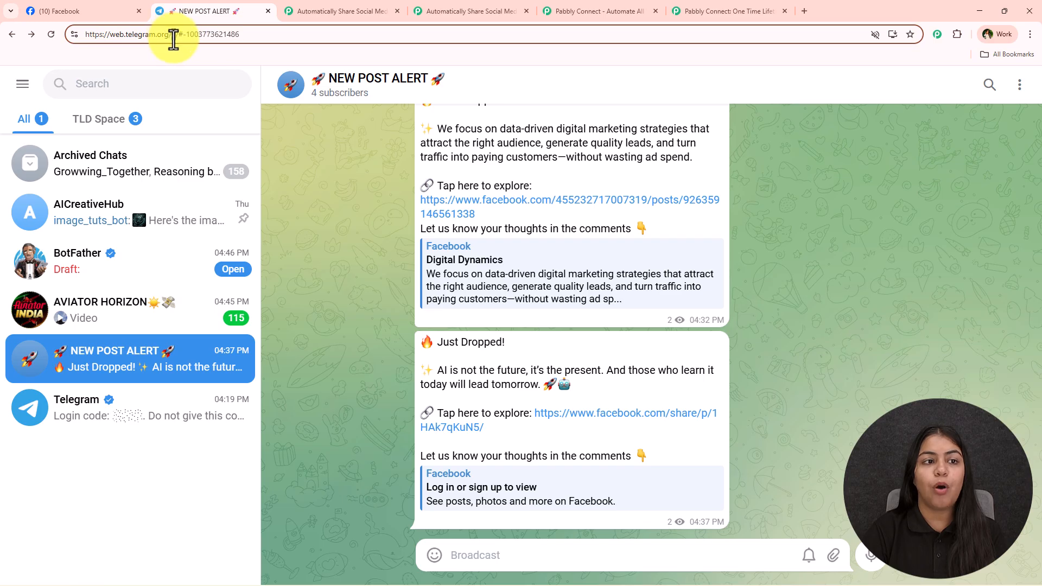
pyautogui.click(425, 185)
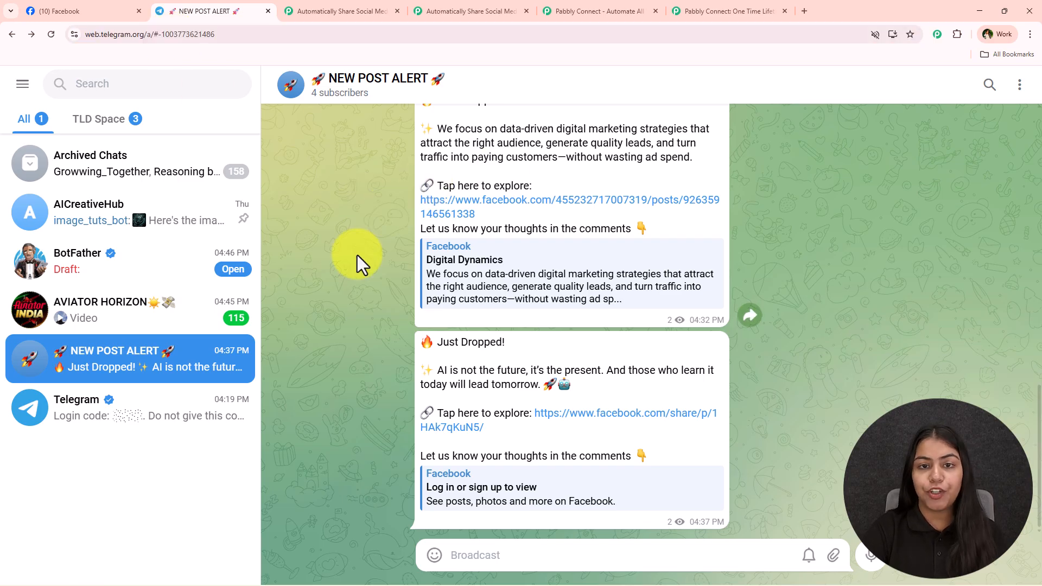
pyautogui.click(20, 84)
pyautogui.moveTo(43, 269)
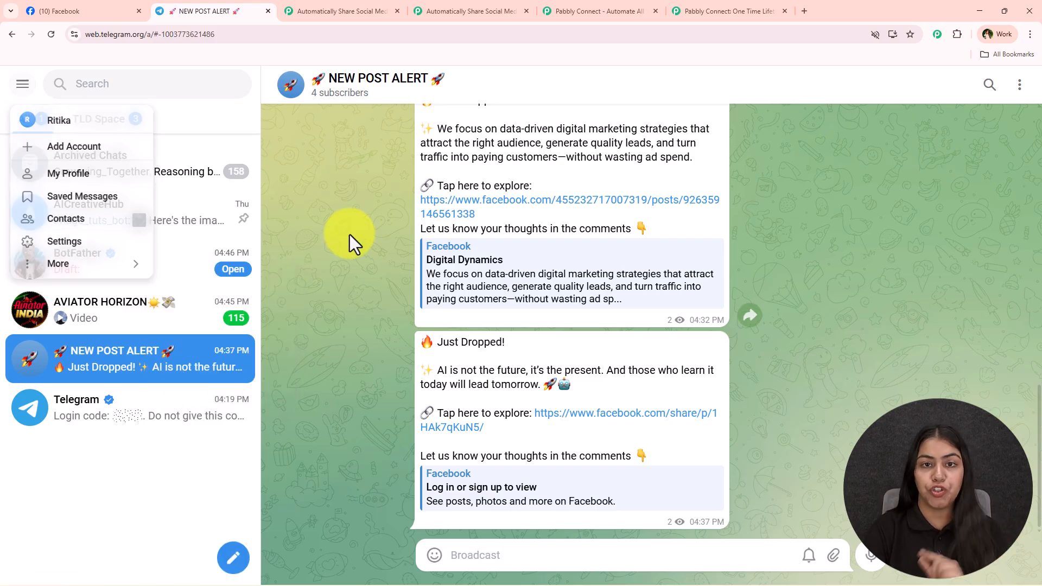
# Copy the "Just Dropped!" message from the other Pabbly Connect workflow and paste it as this Telegram step's Text Message
pyautogui.click(470, 11)
pyautogui.scroll(-2, 700, 353)
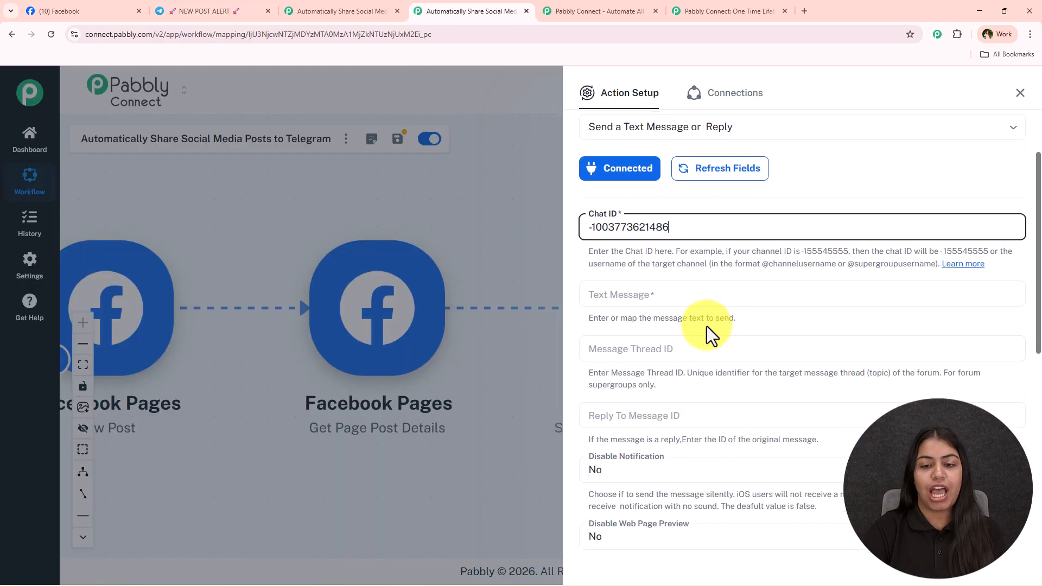
pyautogui.click(342, 10)
pyautogui.scroll(10, 942, 309)
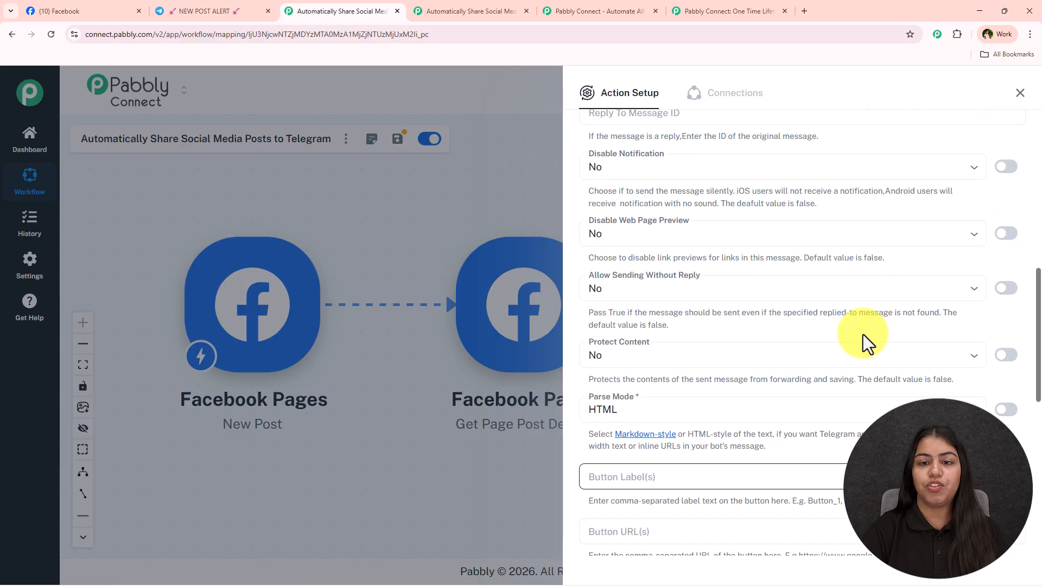
pyautogui.click(699, 321)
pyautogui.hotkey('ctrl', 'a')
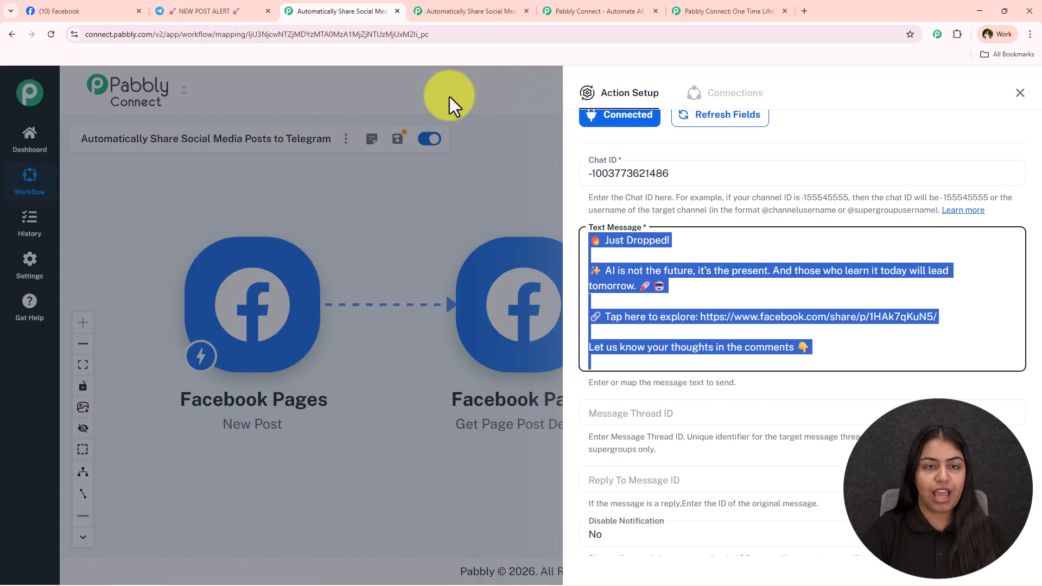
pyautogui.click(472, 11)
pyautogui.click(636, 269)
pyautogui.write('🔥 Just Dropped! ✨ AI is not the future, it’s the present. And those who learn it today will lead tomorrow. 🚀💡 🔗 Tap here to explore: https://www.facebook.com/share/p/1HAk7qKuN5/Let us know your thoughts in the comments 👇')
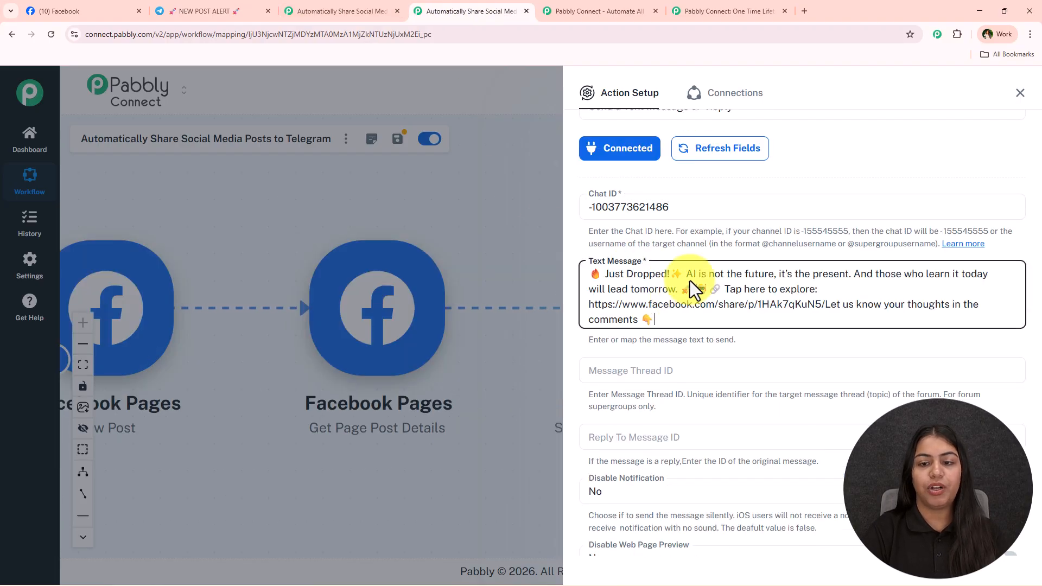
# Split the Text Message into spaced lines and remove the sample post sentence and the sample Facebook link
pyautogui.press('Return')
pyautogui.press('Return')
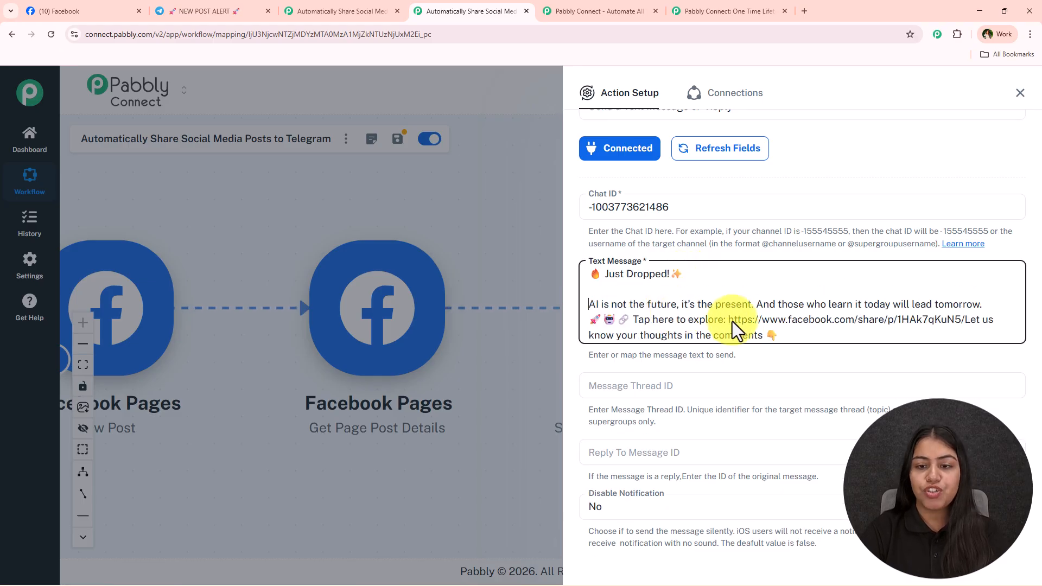
pyautogui.moveTo(589, 305); pyautogui.dragTo(1006, 307)
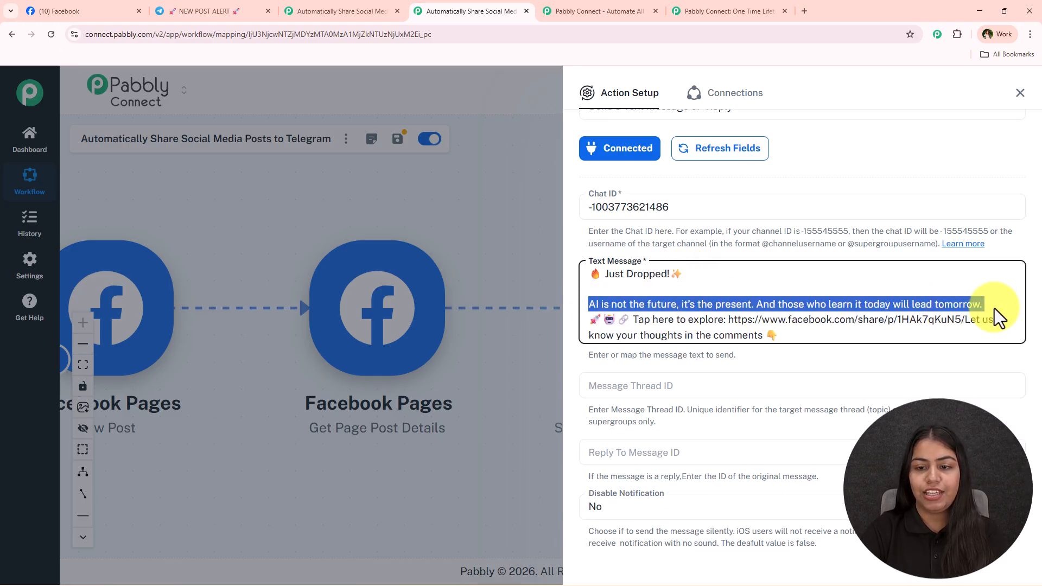
pyautogui.press('BackSpace')
pyautogui.press('Return')
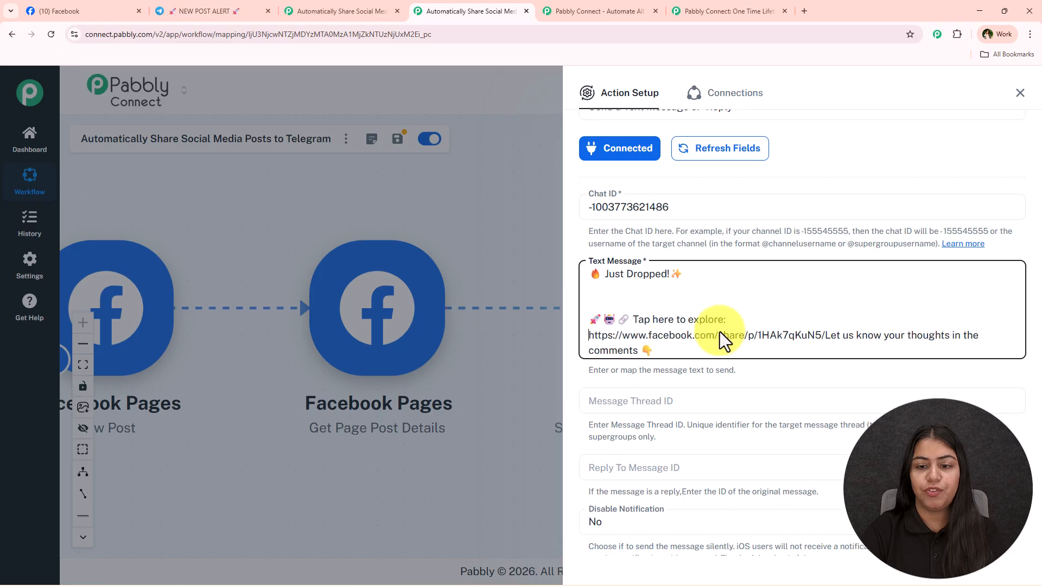
pyautogui.press('Return')
pyautogui.moveTo(826, 351); pyautogui.dragTo(485, 359)
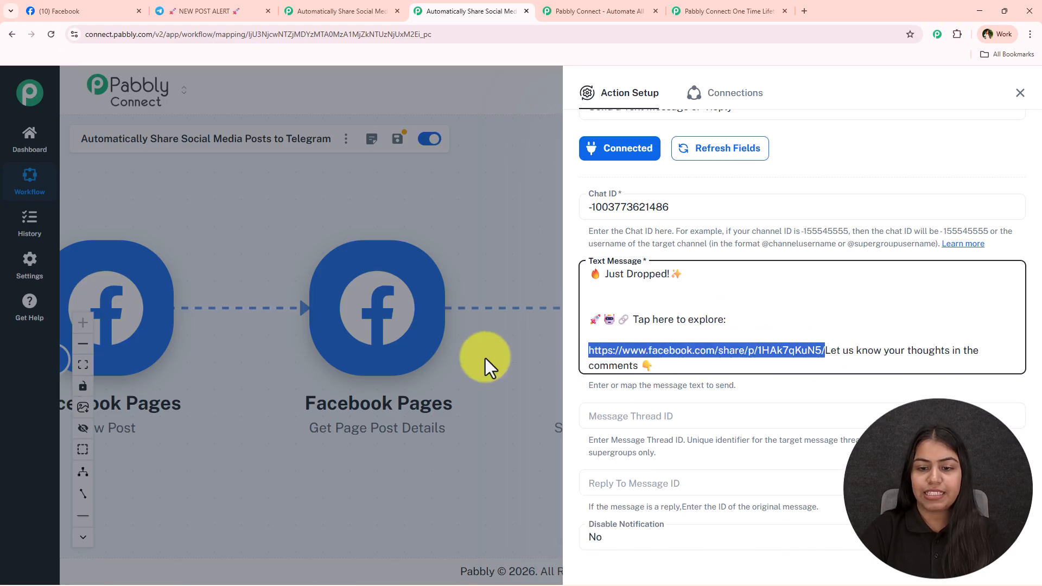
pyautogui.press('Return')
pyautogui.click(685, 332)
pyautogui.click(653, 298)
pyautogui.press('Return')
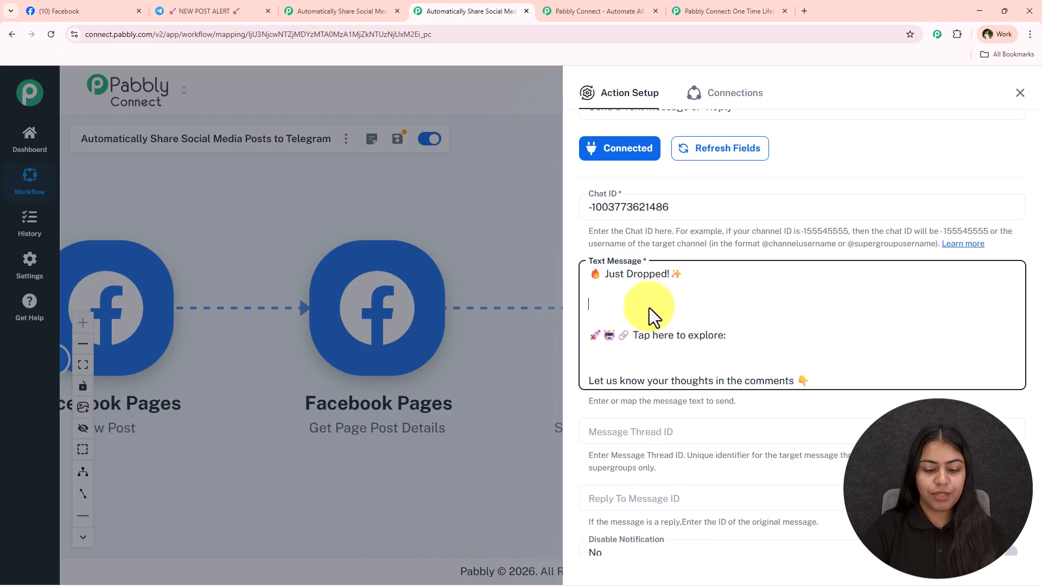
# Map res1 message below "Just Dropped!" and res3 permalink_url below "Tap here to explore:" in the Text Message
pyautogui.write('/cap')
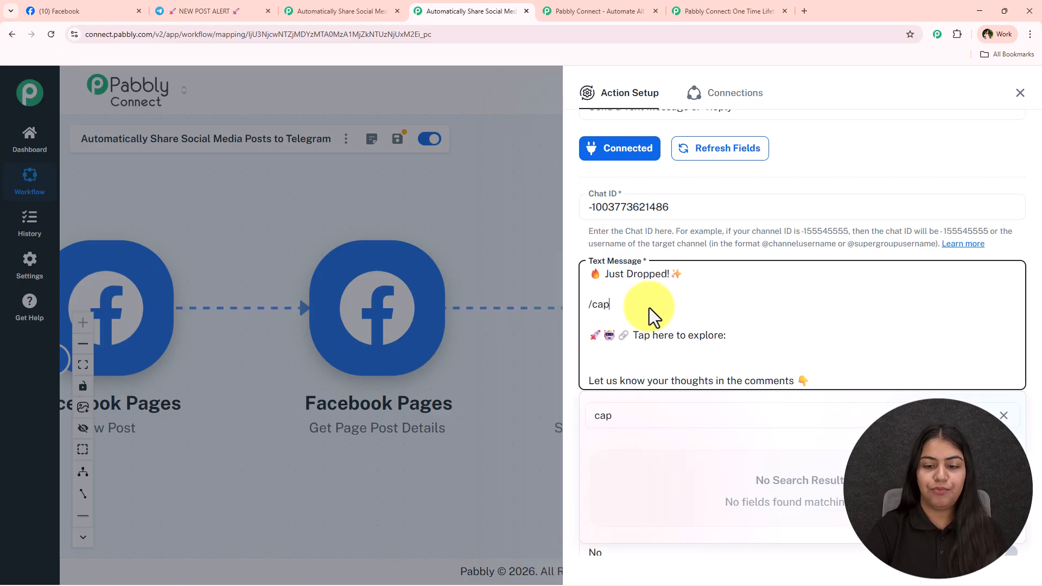
pyautogui.press('BackSpace')
pyautogui.press('BackSpace')
pyautogui.press('BackSpace')
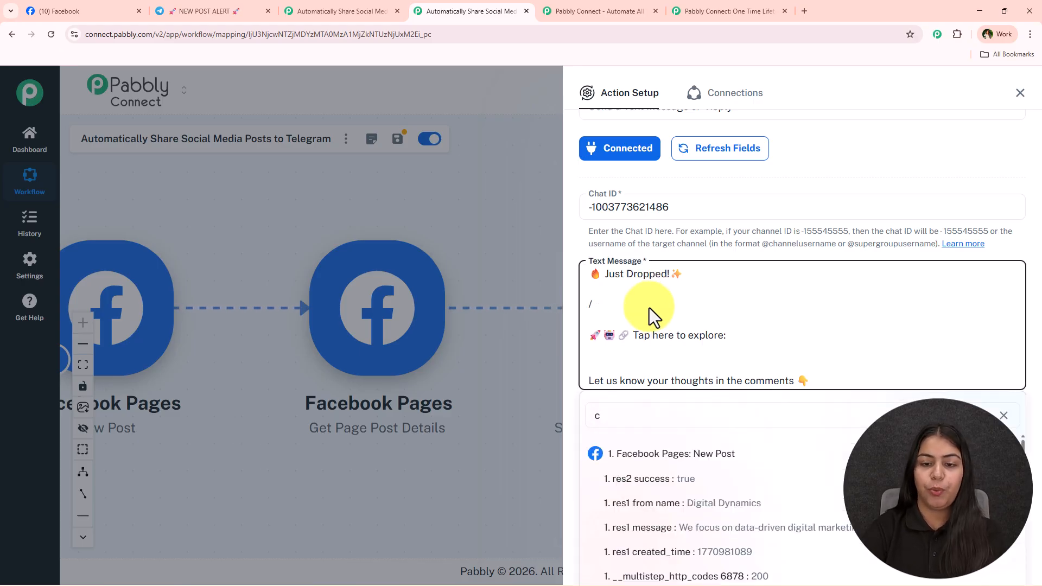
pyautogui.click(699, 534)
pyautogui.press('Return')
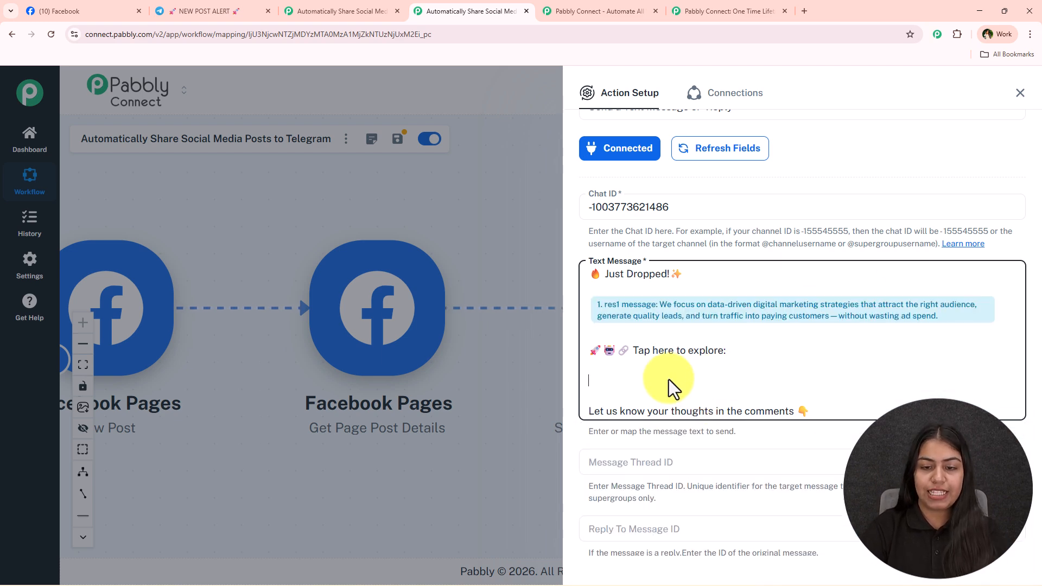
pyautogui.write('/lin')
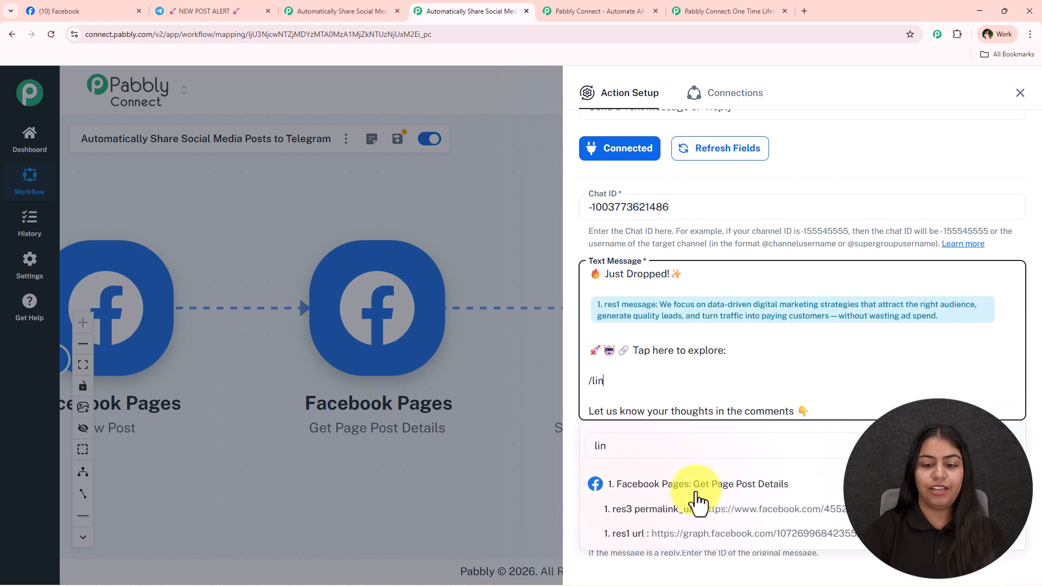
pyautogui.click(698, 510)
# Keep Parse Mode as HTML, save the Telegram step with a test request, review the response and close the setup
pyautogui.scroll(-4, 720, 234)
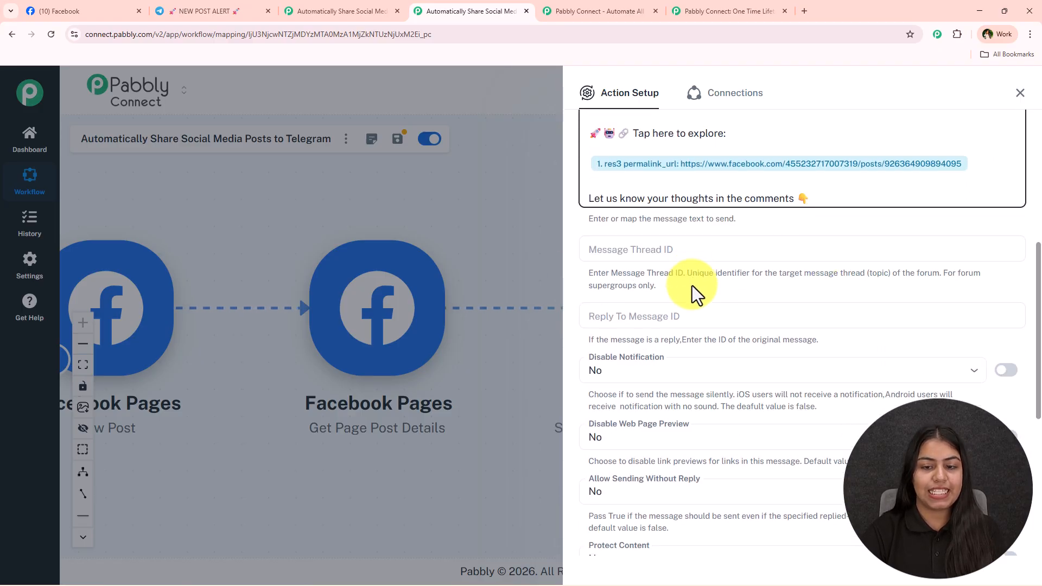
pyautogui.scroll(-5, 692, 288)
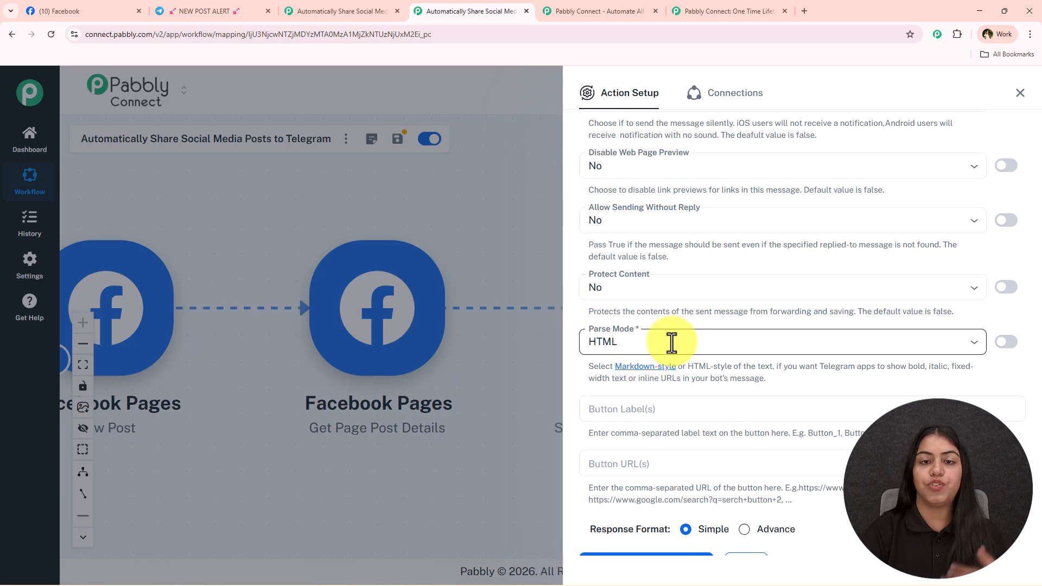
pyautogui.scroll(-1, 676, 358)
pyautogui.click(652, 498)
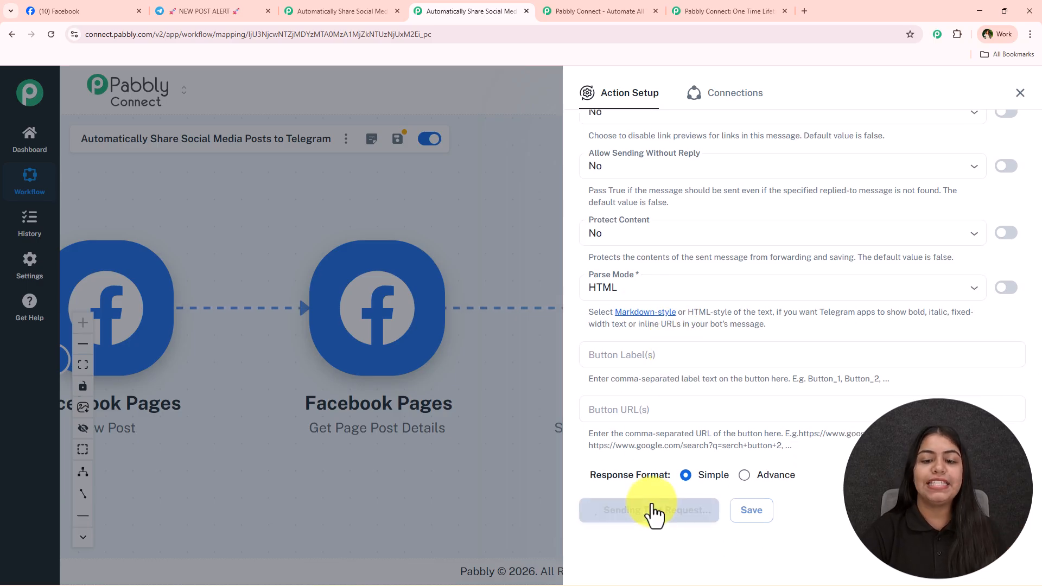
pyautogui.scroll(-1, 861, 353)
pyautogui.scroll(-6, 862, 360)
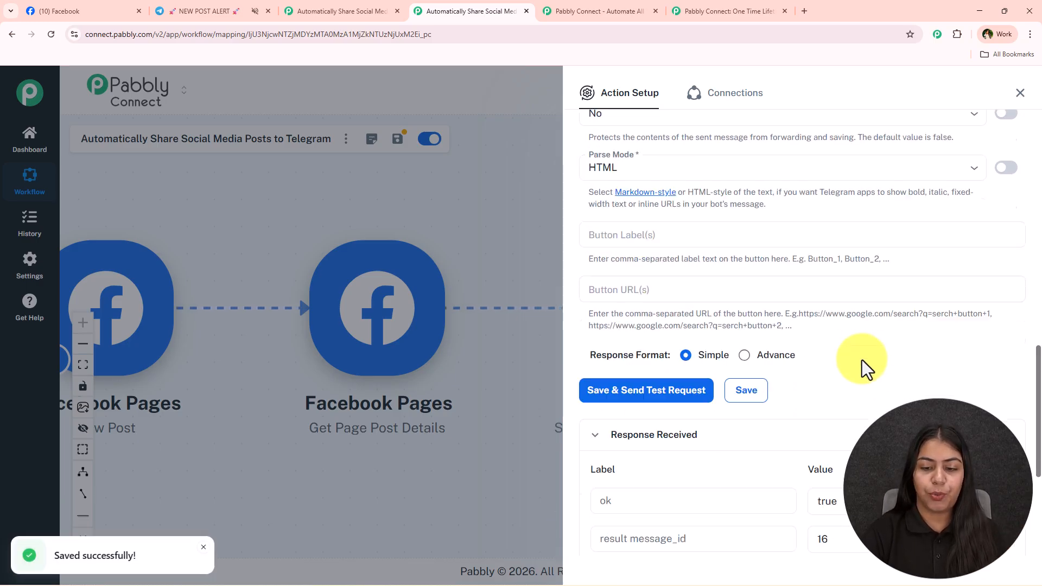
pyautogui.click(1020, 94)
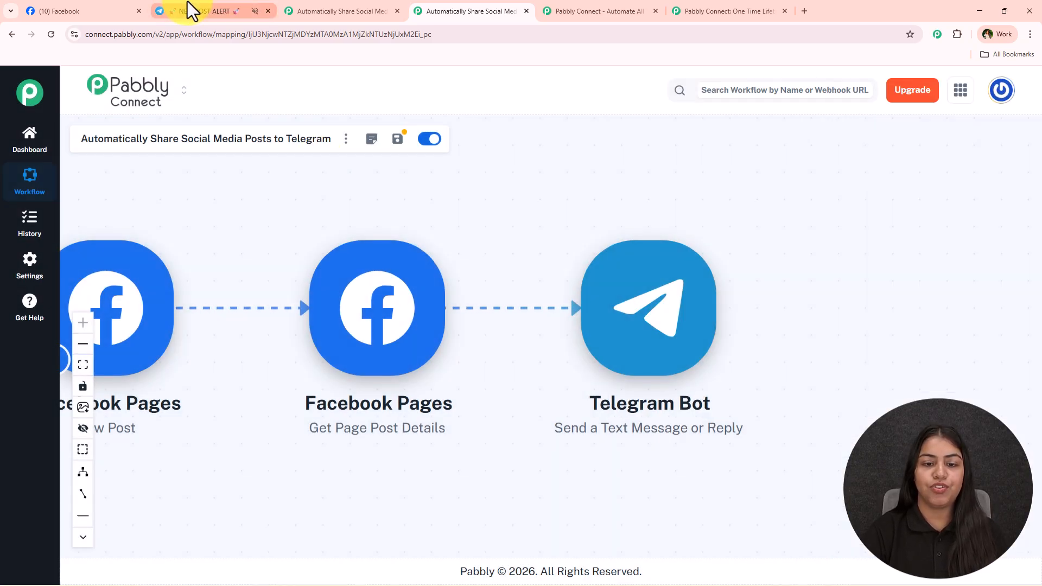
# Switch to Telegram, check the newest message in the NEW POST ALERT channel and open its Facebook post link
pyautogui.click(190, 9)
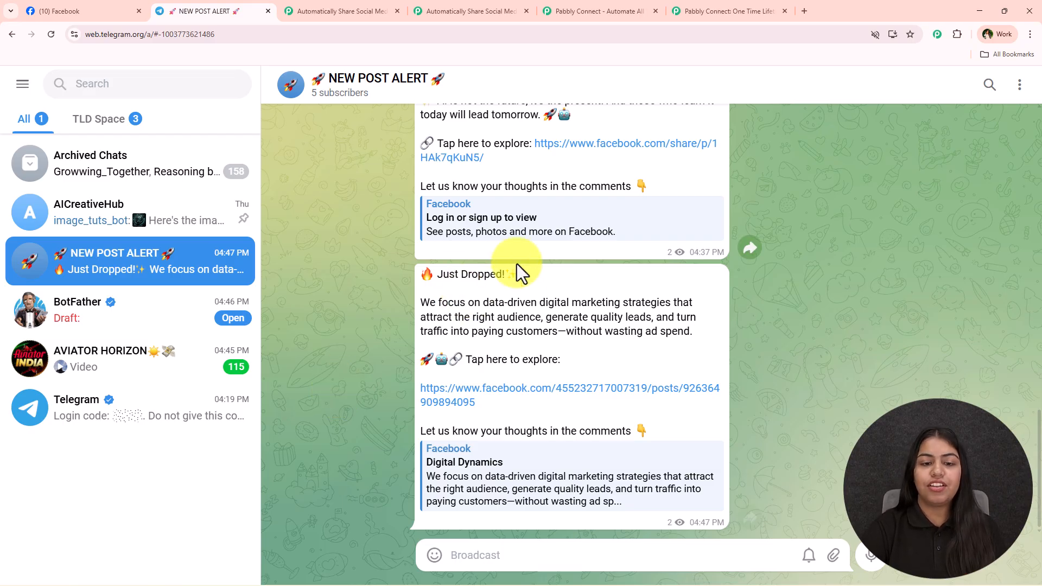
pyautogui.moveTo(406, 309); pyautogui.dragTo(546, 302)
pyautogui.click(546, 302)
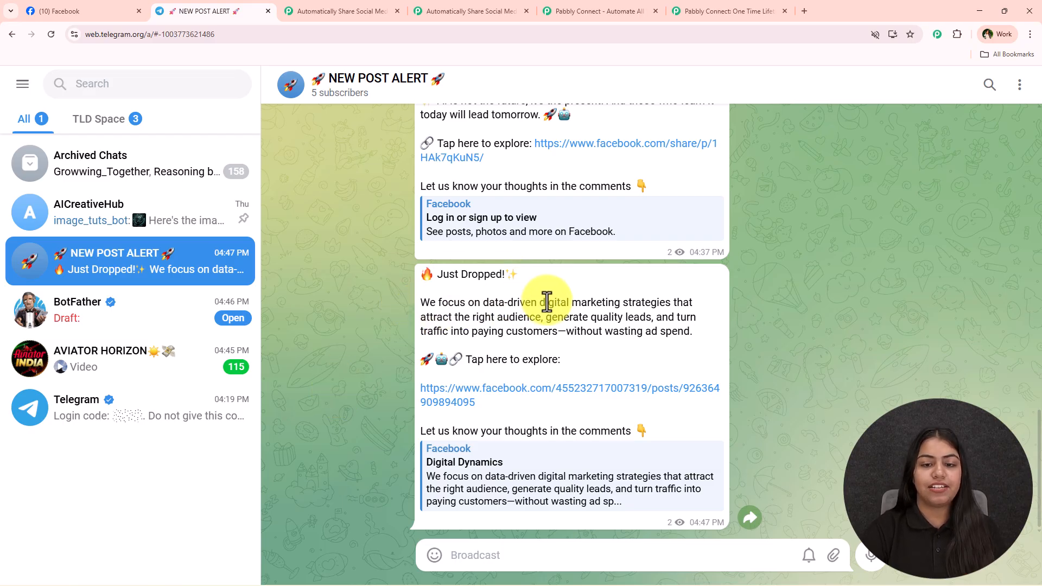
pyautogui.moveTo(717, 340); pyautogui.dragTo(415, 303)
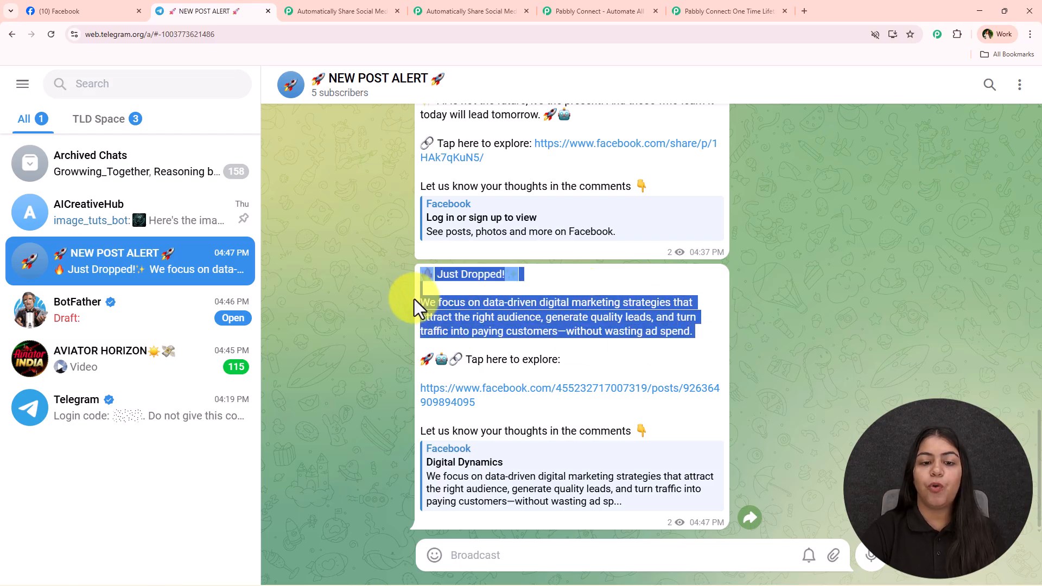
pyautogui.click(466, 473)
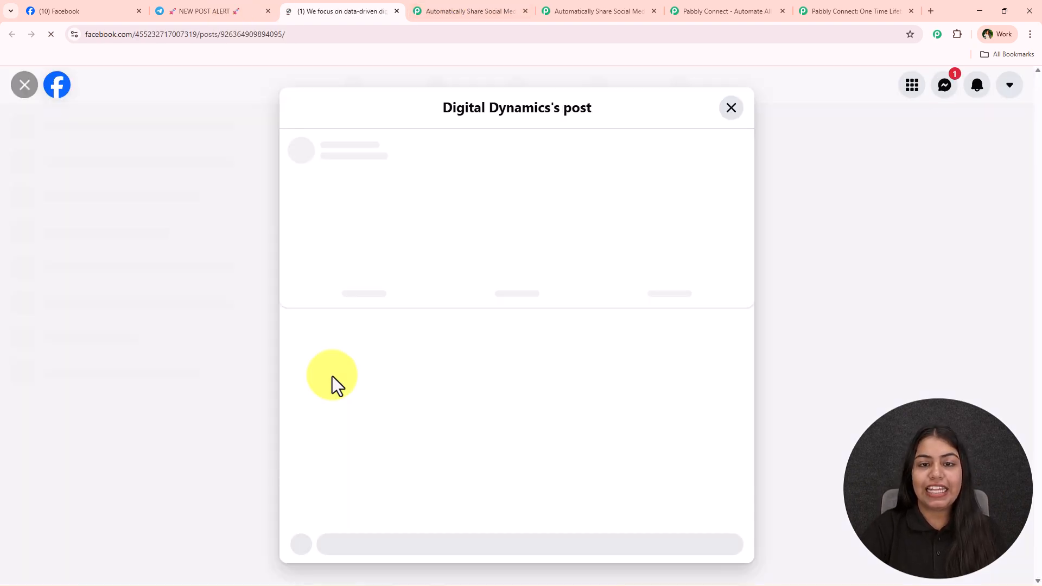
# Return to the Pabbly Connect workflow and move the Get Page Post Details step above the other two steps
pyautogui.click(633, 11)
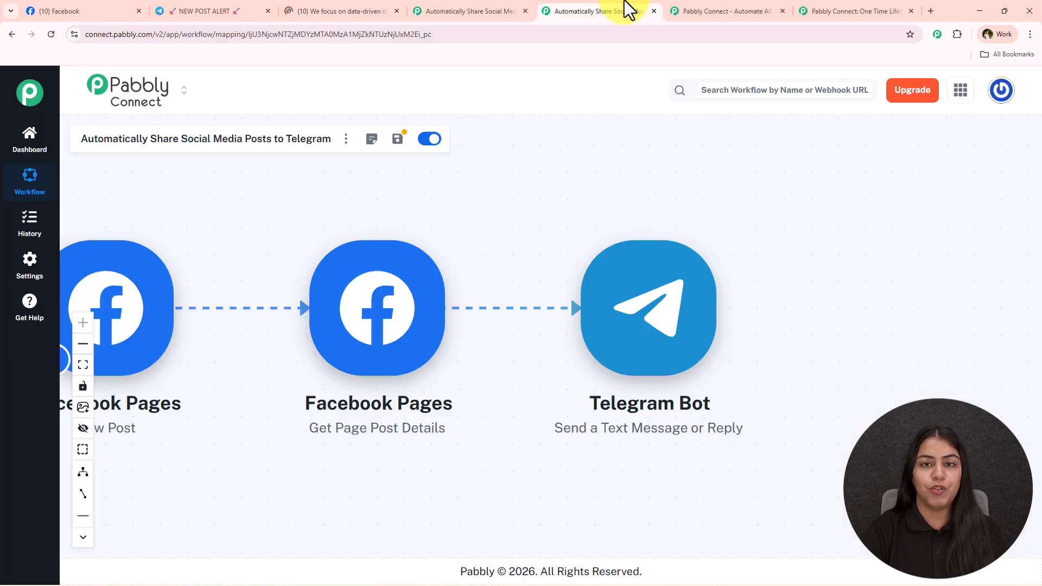
pyautogui.moveTo(476, 240); pyautogui.dragTo(596, 203)
pyautogui.scroll(-2, 599, 234)
pyautogui.moveTo(583, 398); pyautogui.dragTo(493, 454)
pyautogui.moveTo(412, 317); pyautogui.dragTo(407, 249)
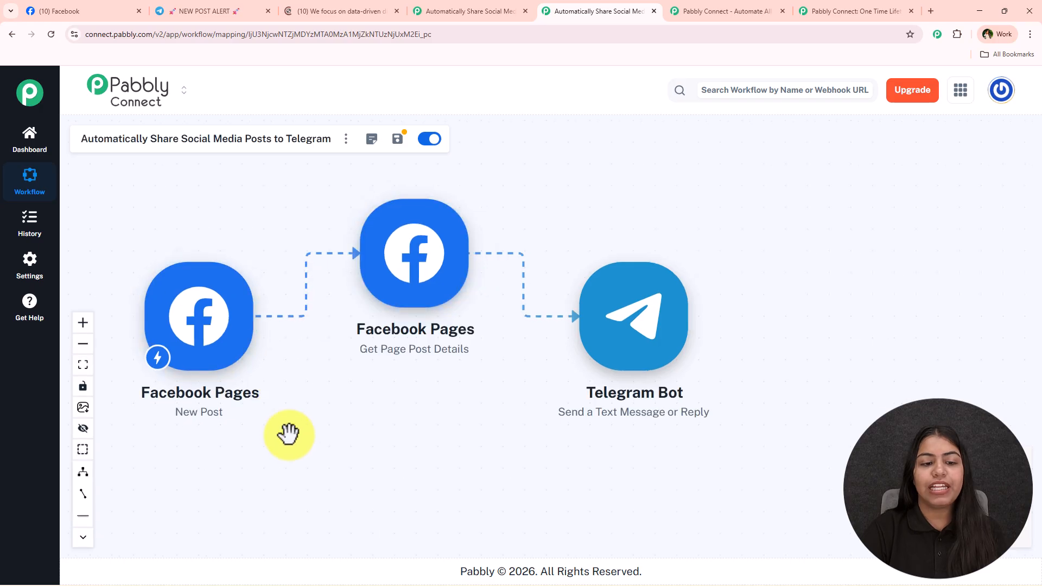
pyautogui.scroll(2, 293, 429)
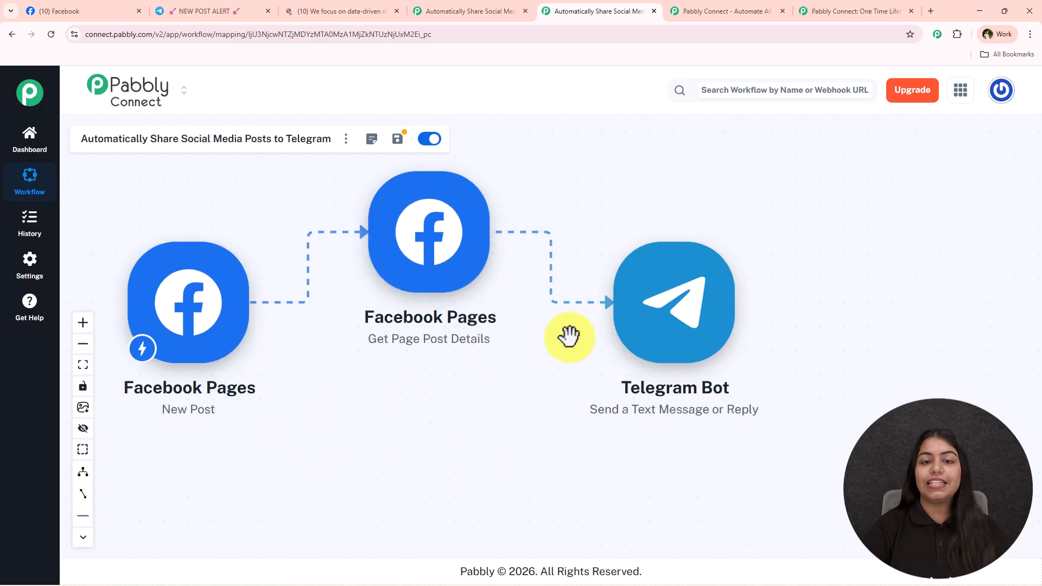